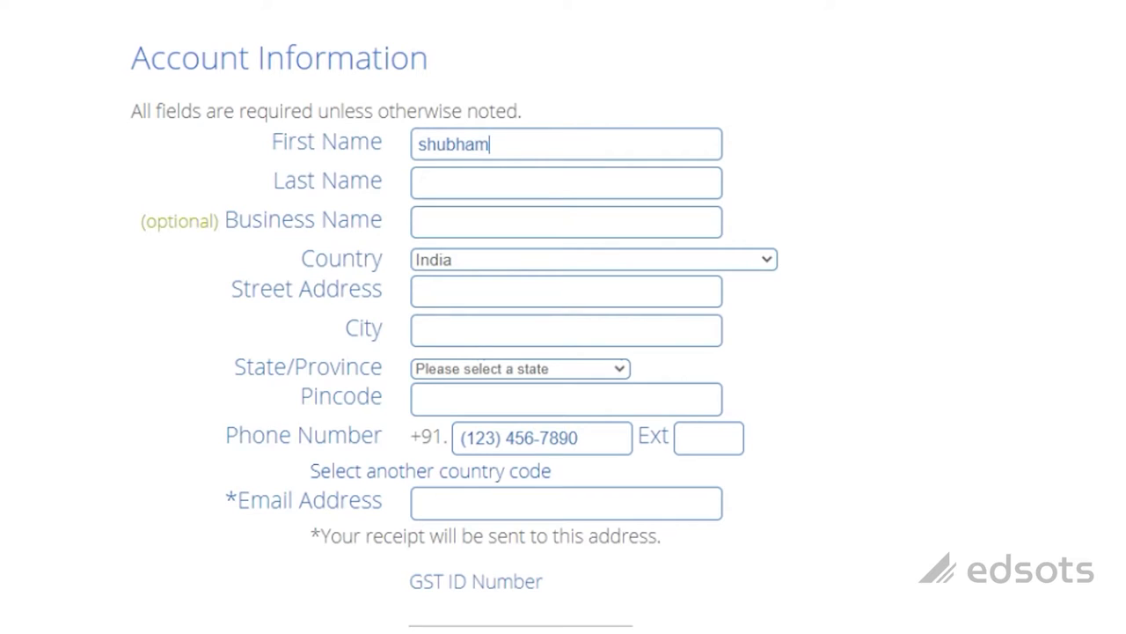
# Enter the customer's last name and correct the first name's capitalisation
pyautogui.click(566, 182)
pyautogui.write('Passi')
pyautogui.click(421, 145)
pyautogui.press('BackSpace')
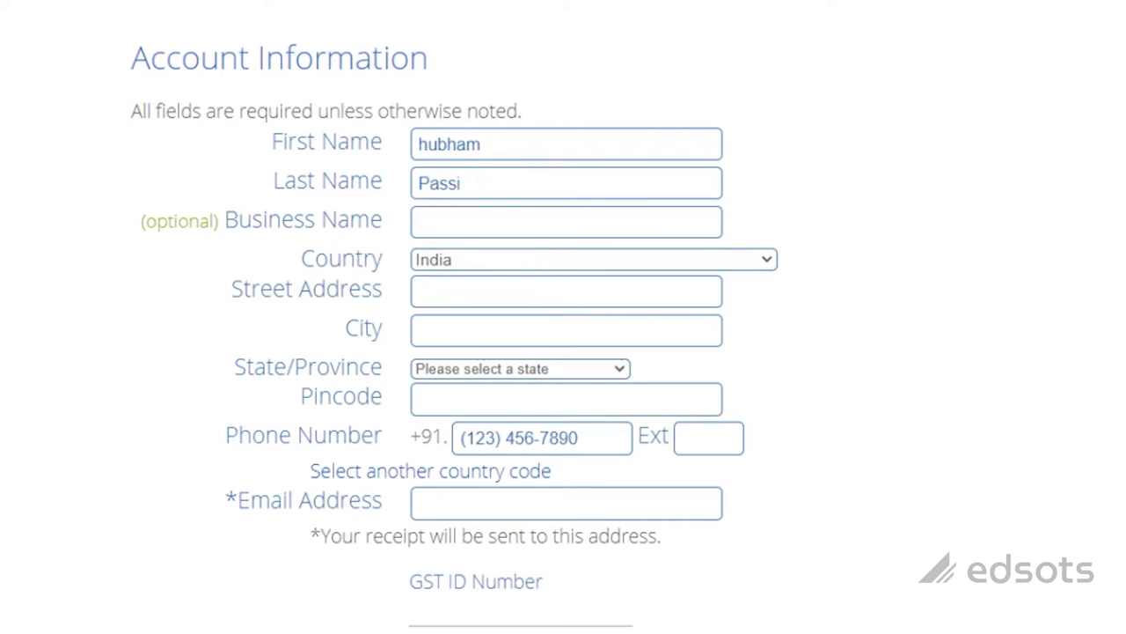
pyautogui.write('S')
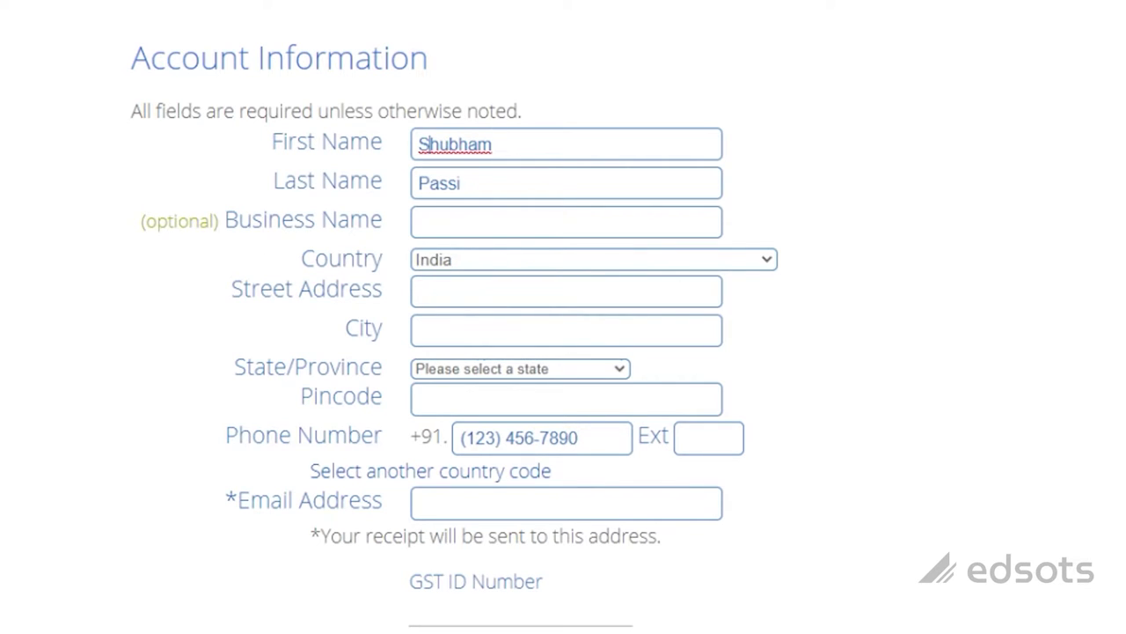
# Fill in the customer's street address, city, state and pincode
pyautogui.click(506, 291)
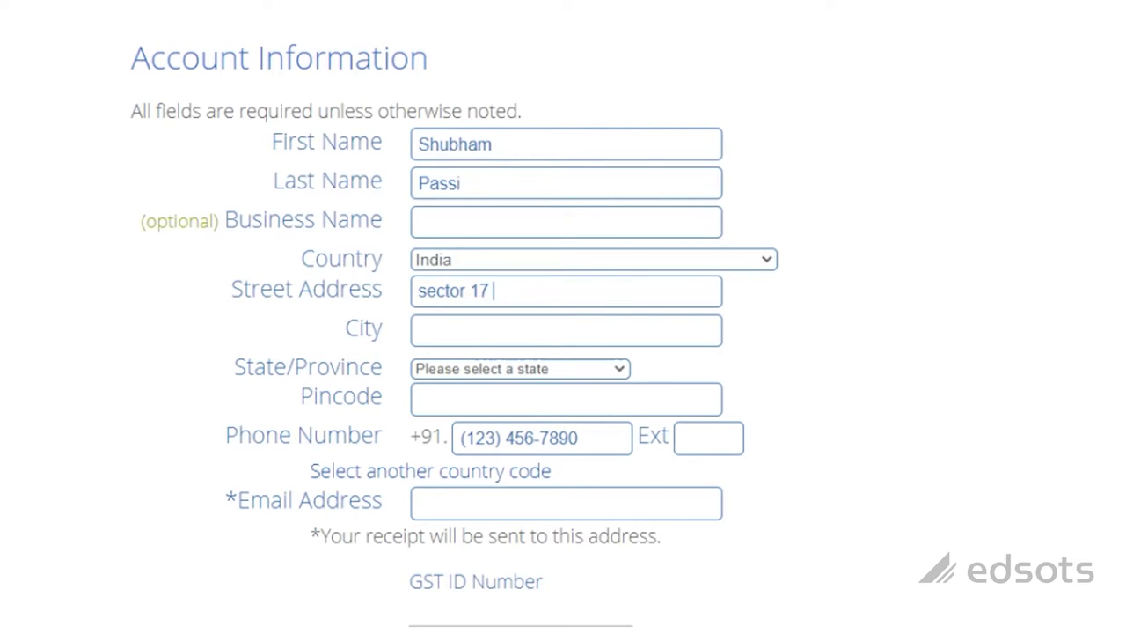
pyautogui.click(567, 328)
pyautogui.write('Guru')
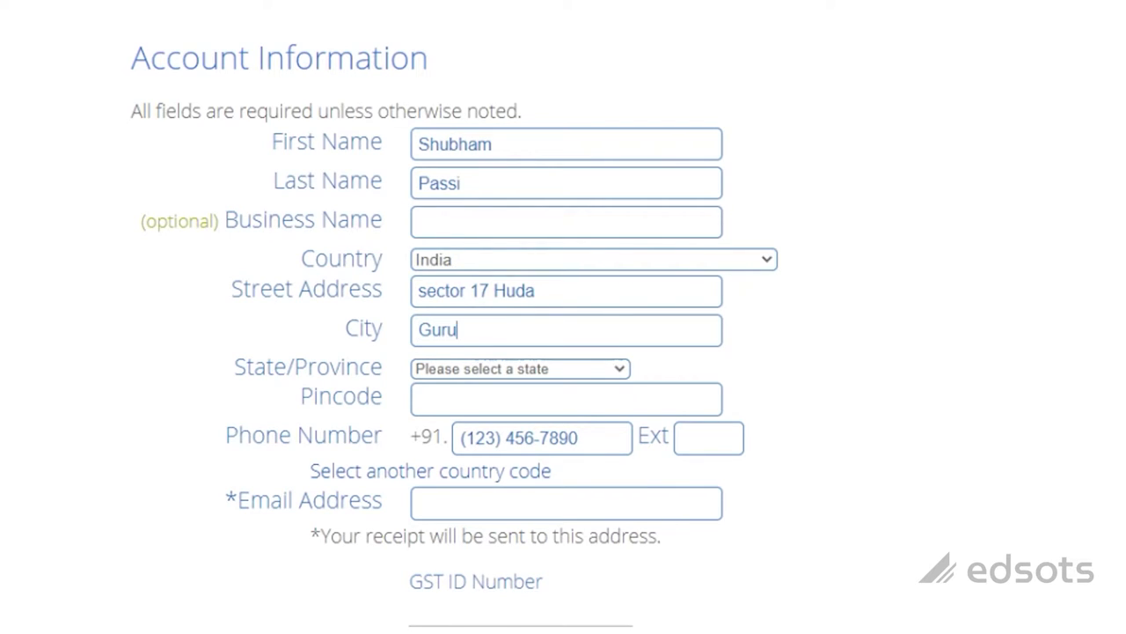
pyautogui.write('gram')
pyautogui.click(558, 375)
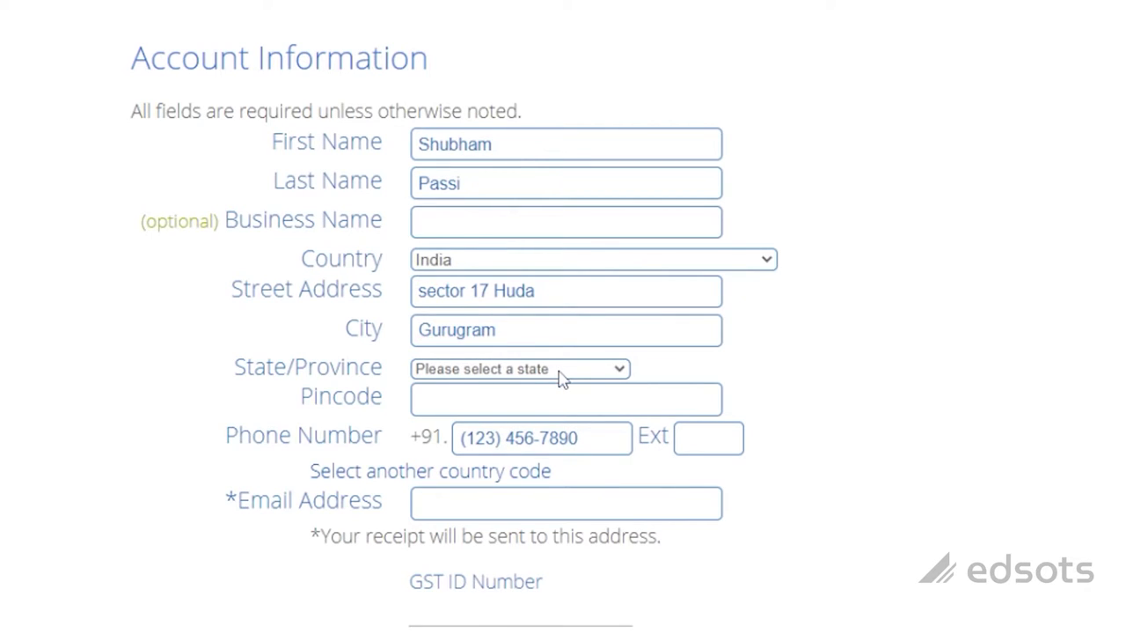
pyautogui.click(496, 249)
pyautogui.press('Tab')
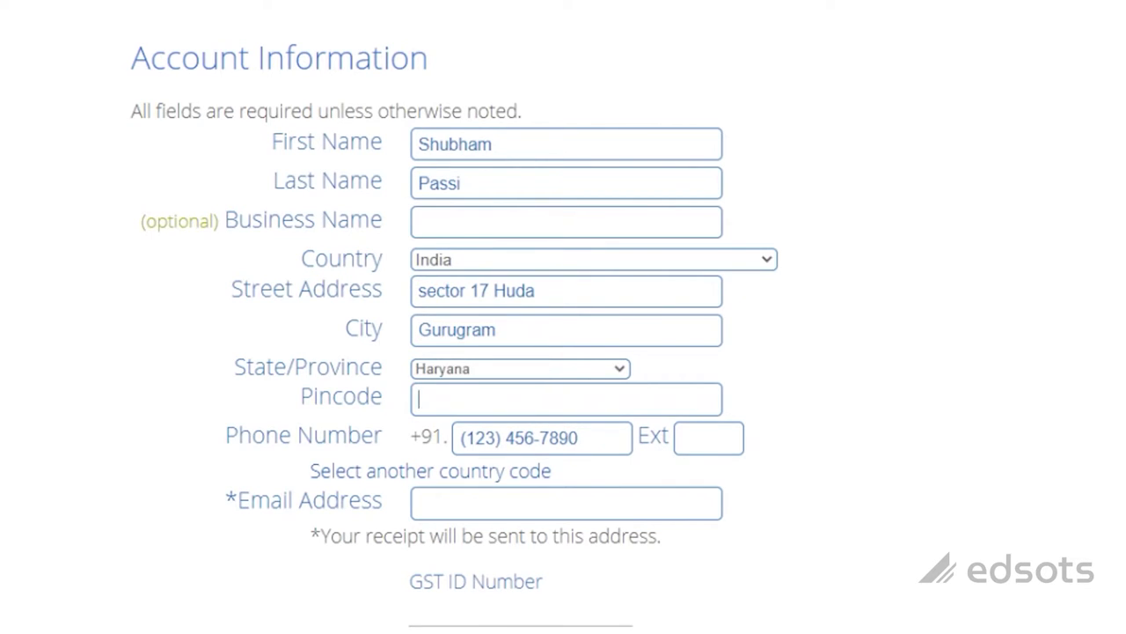
pyautogui.write('122331')
# Enter the customer's phone number and e-mail address
pyautogui.click(461, 439)
pyautogui.write('999675')
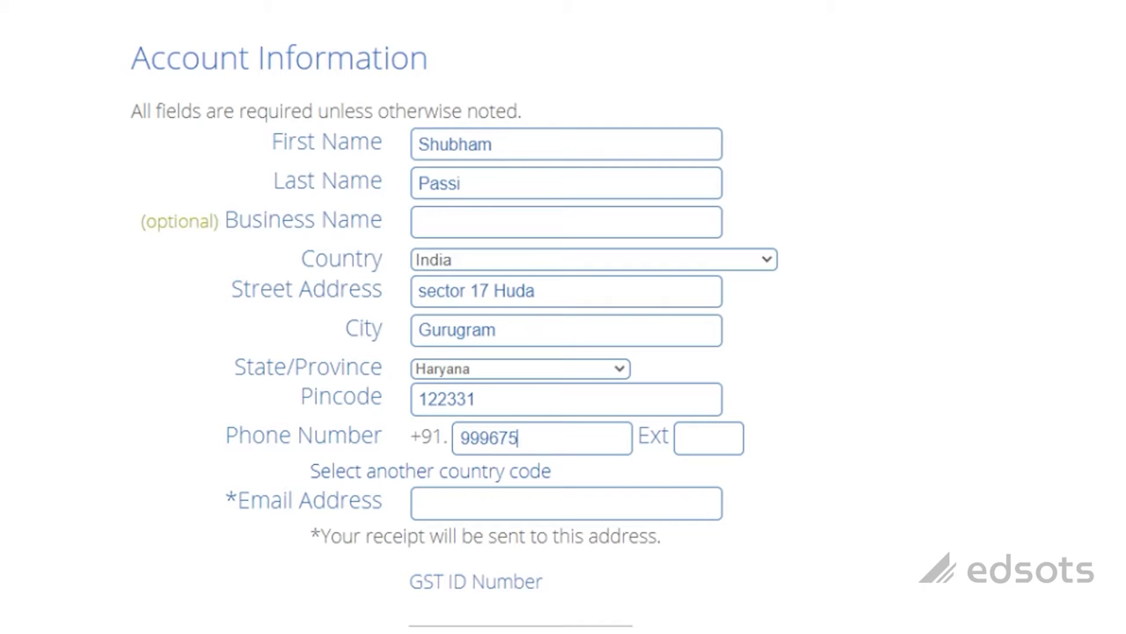
pyautogui.write('155')
pyautogui.click(420, 503)
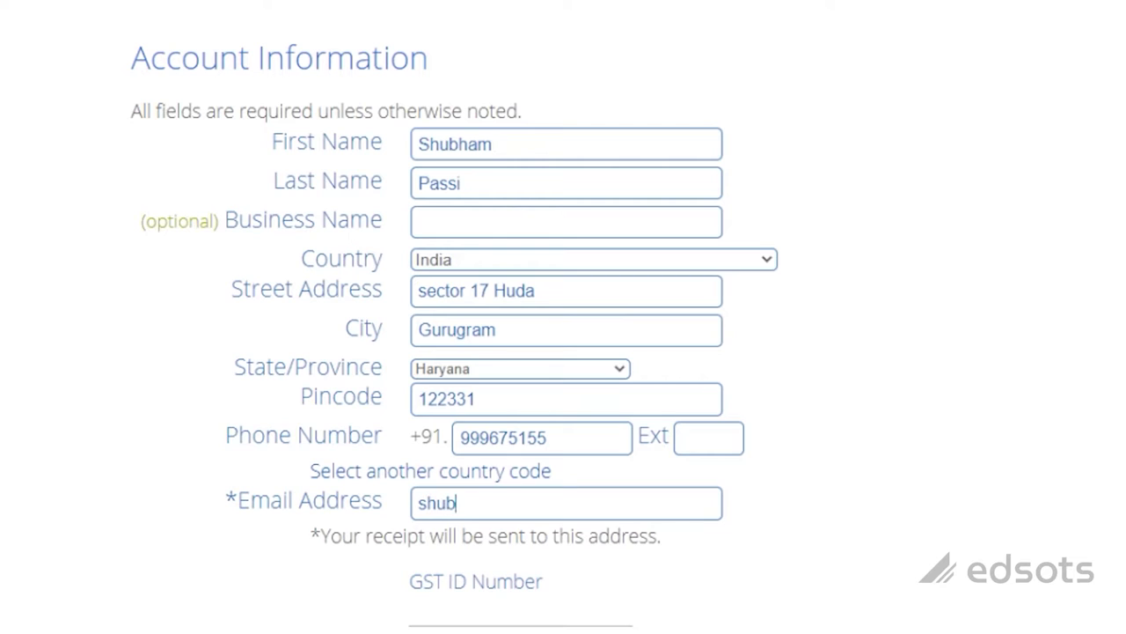
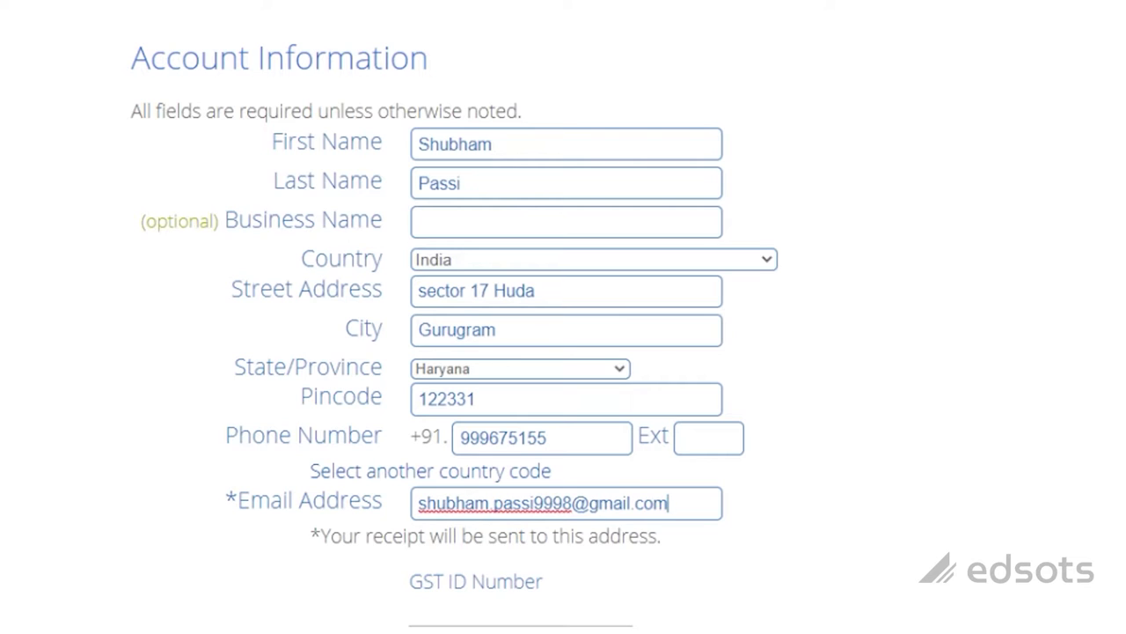
pyautogui.scroll(-1, 455, 326)
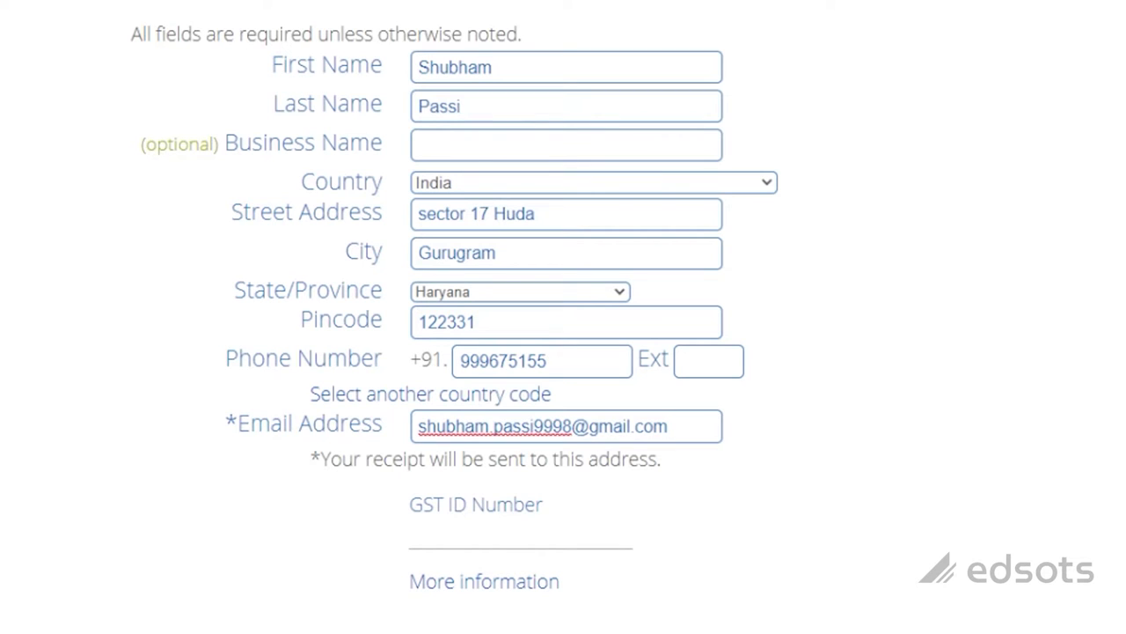
# Change the account plan to Basic 12 Month
pyautogui.scroll(-1, 455, 326)
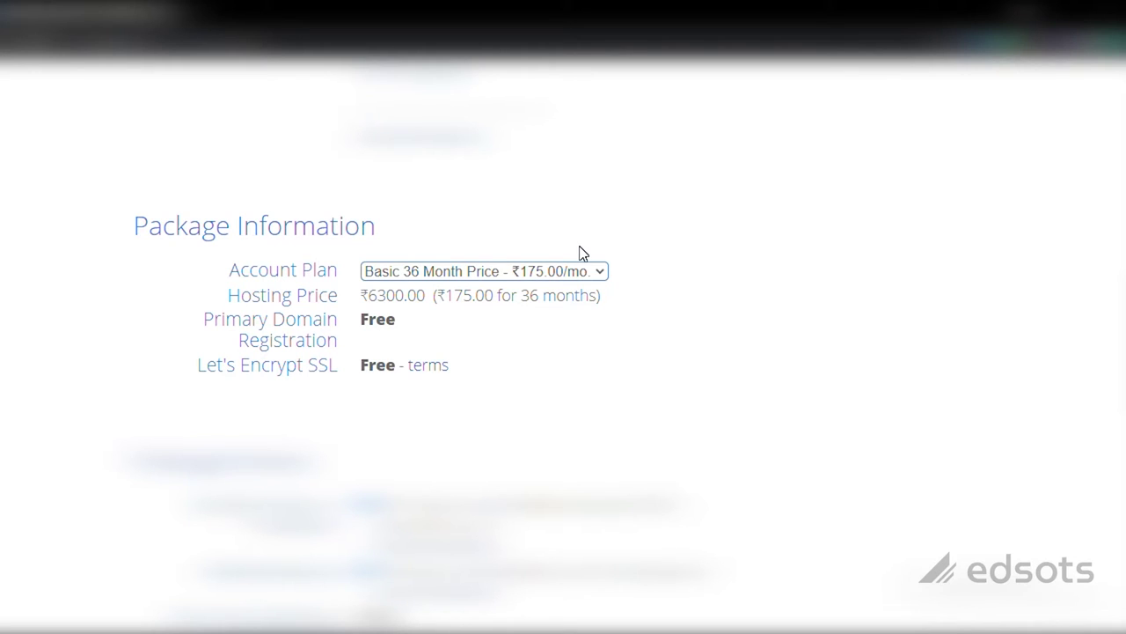
pyautogui.click(528, 273)
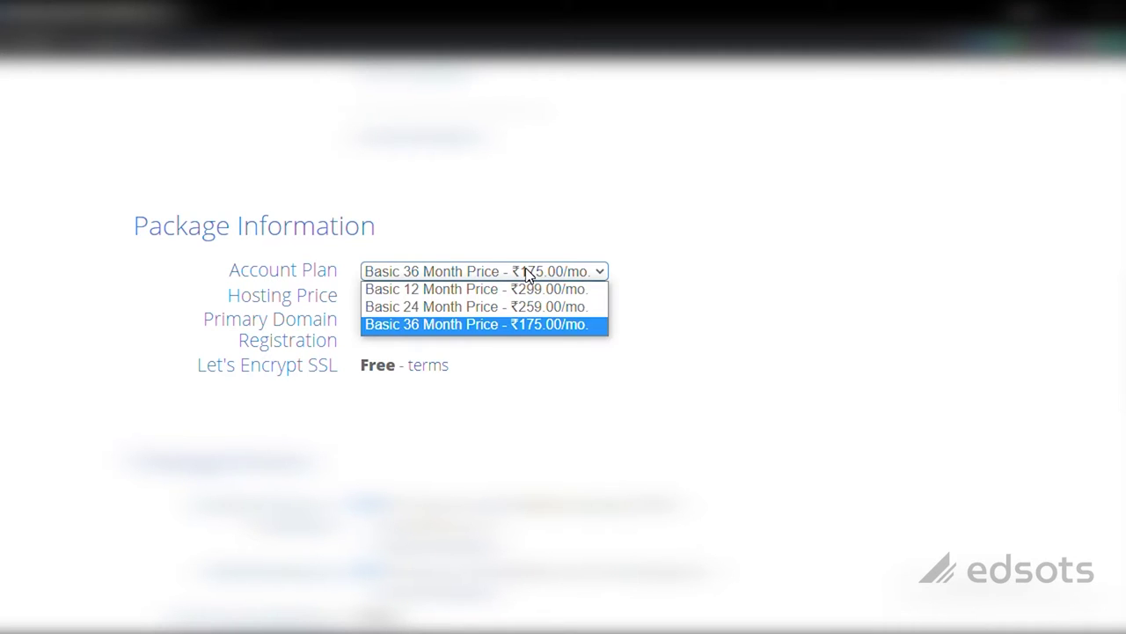
pyautogui.click(480, 296)
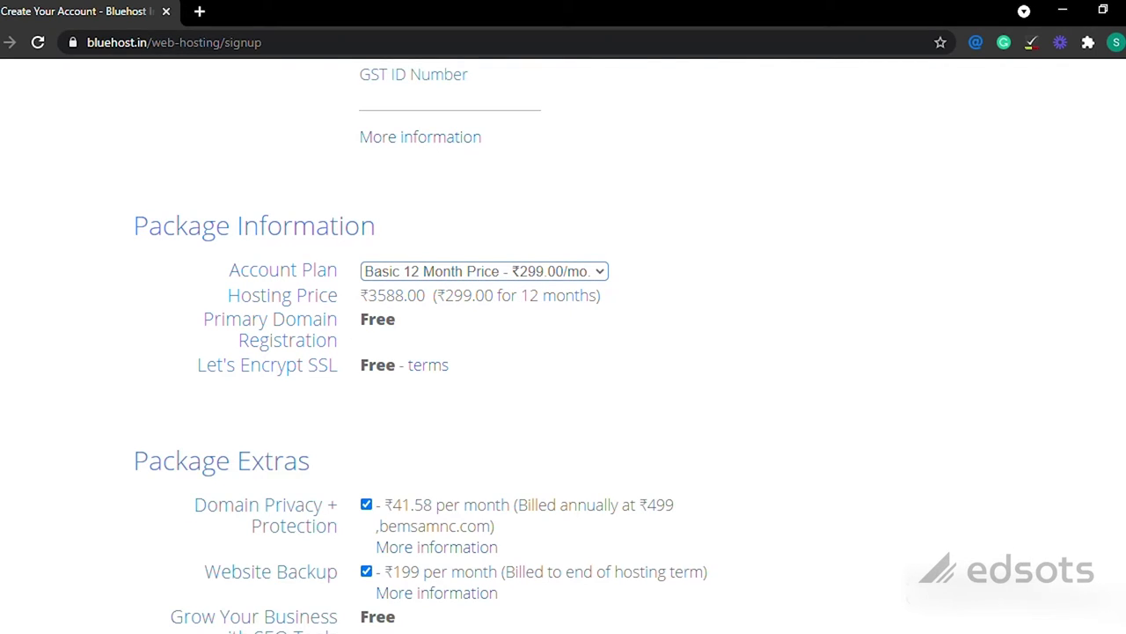
# Untick Domain Privacy, Website Backup, Positive SSL Certificate and Website Security Protection extras
pyautogui.scroll(-2, 471, 348)
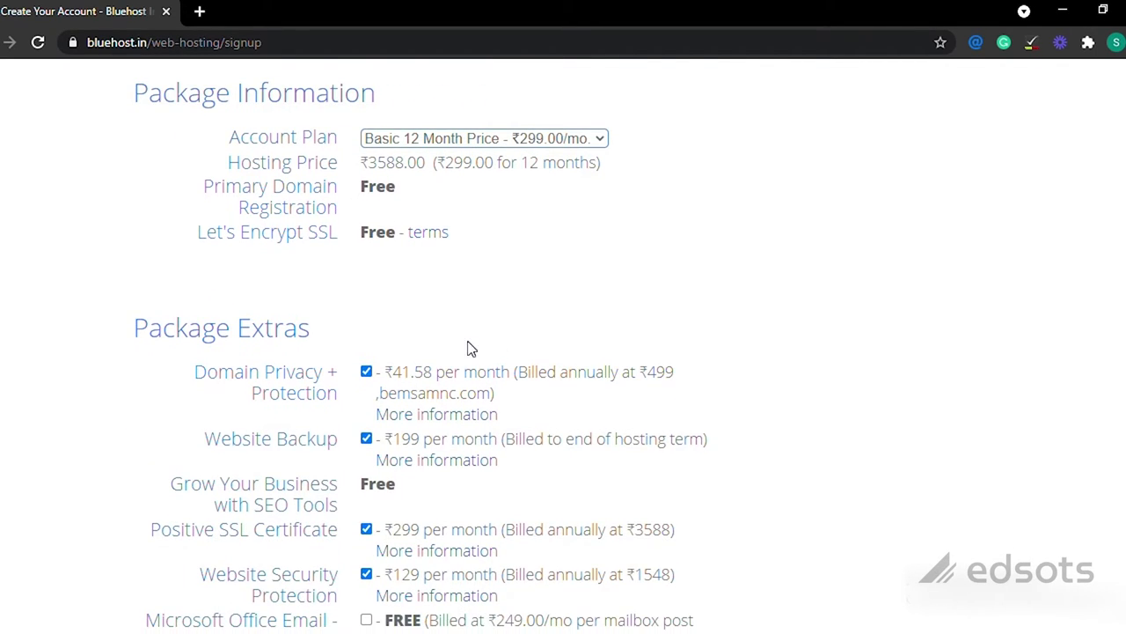
pyautogui.click(366, 372)
pyautogui.click(368, 440)
pyautogui.click(367, 530)
pyautogui.scroll(-3, 422, 352)
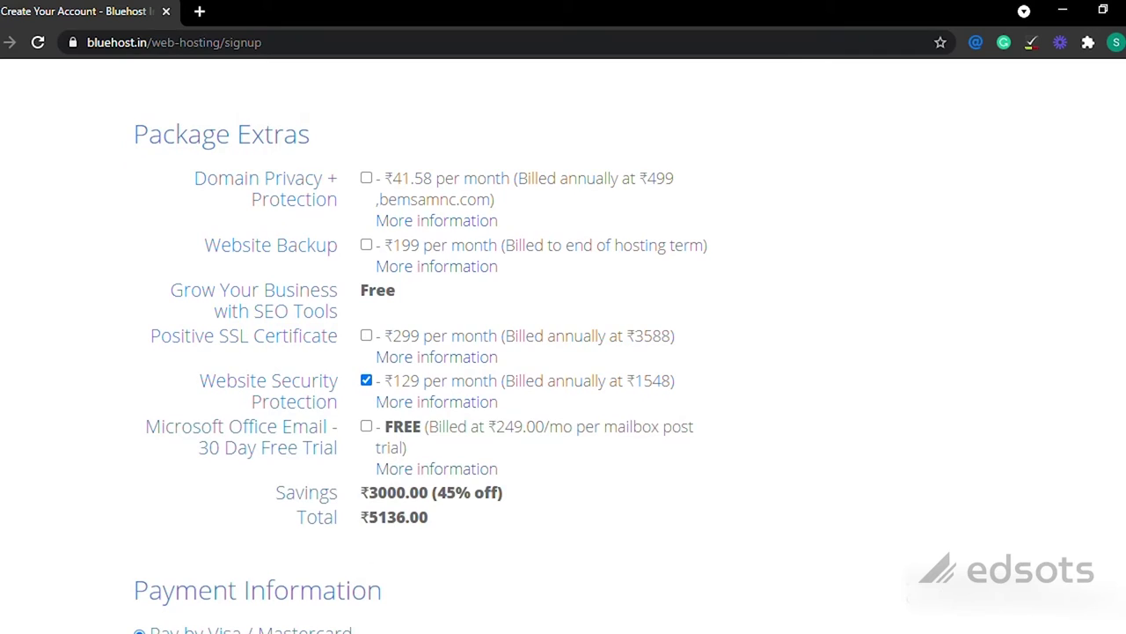
pyautogui.click(367, 383)
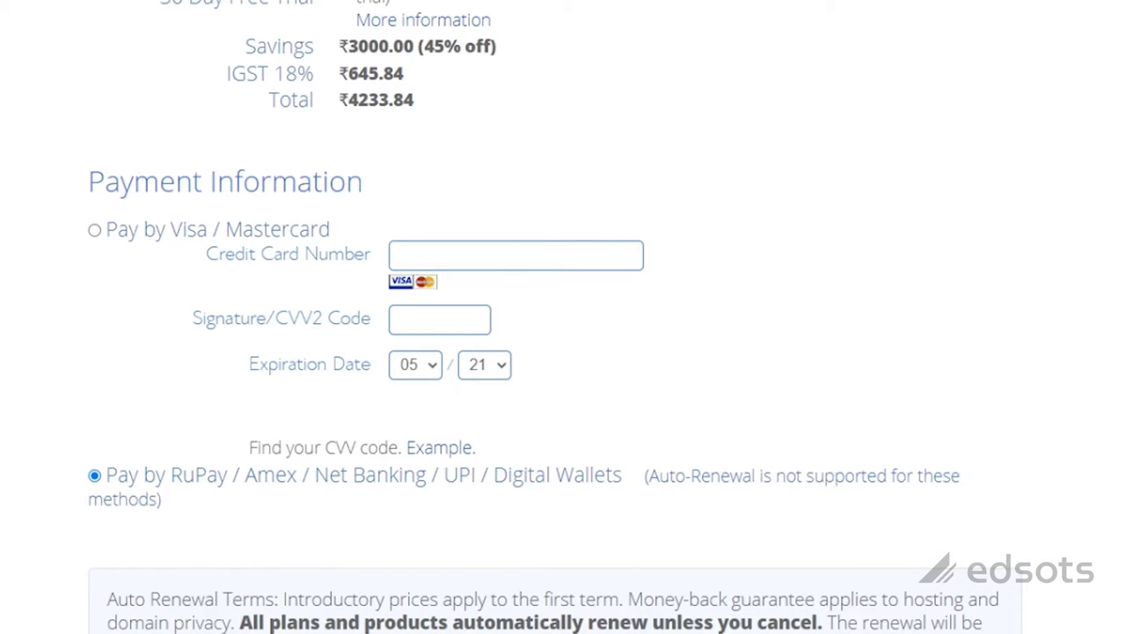
# Accept the Auto Renewal Terms and submit the ₹4233.84 hosting order
pyautogui.scroll(-3, 350, 513)
pyautogui.scroll(-1, 350, 512)
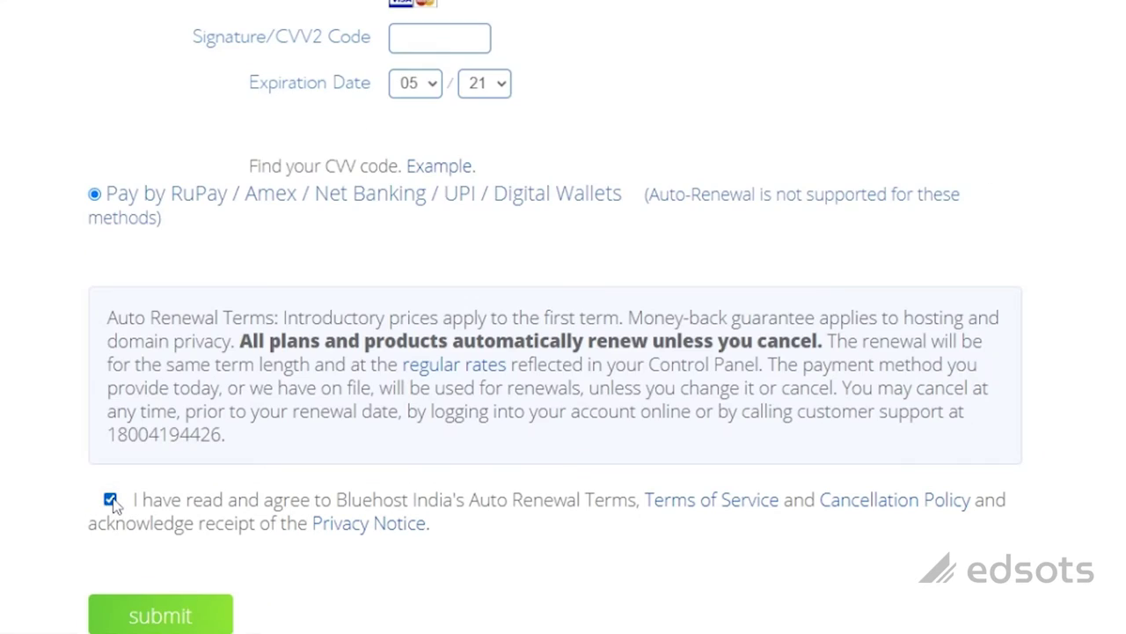
pyautogui.click(110, 500)
pyautogui.click(110, 500)
pyautogui.click(176, 619)
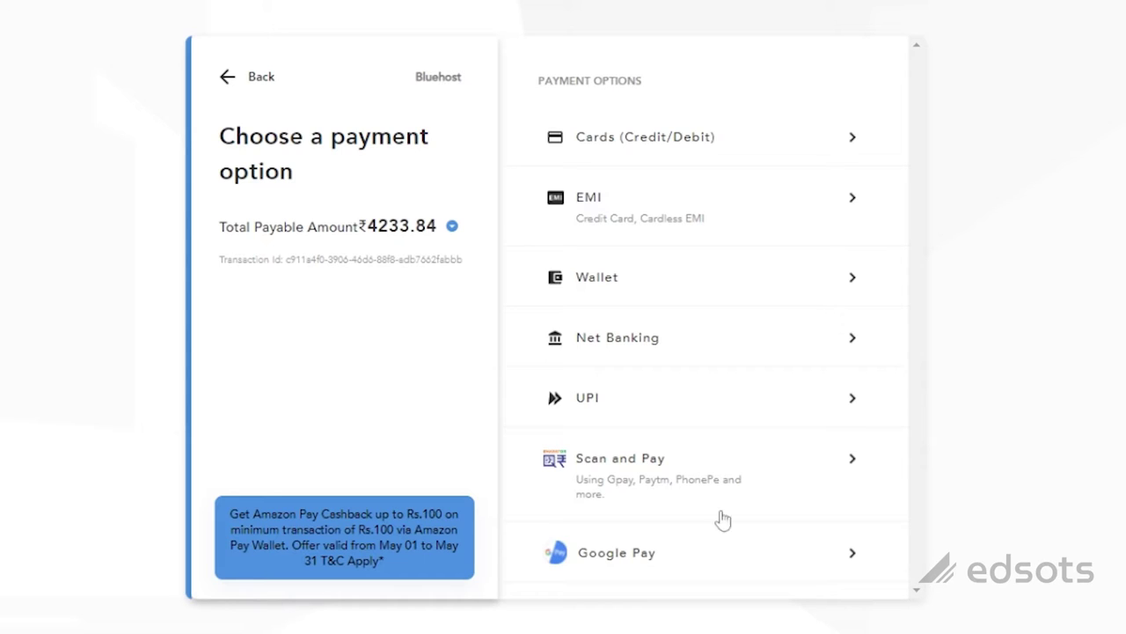
# Pay the ₹4233.84 via Scan and Pay using a generated UPI QR code
pyautogui.click(641, 475)
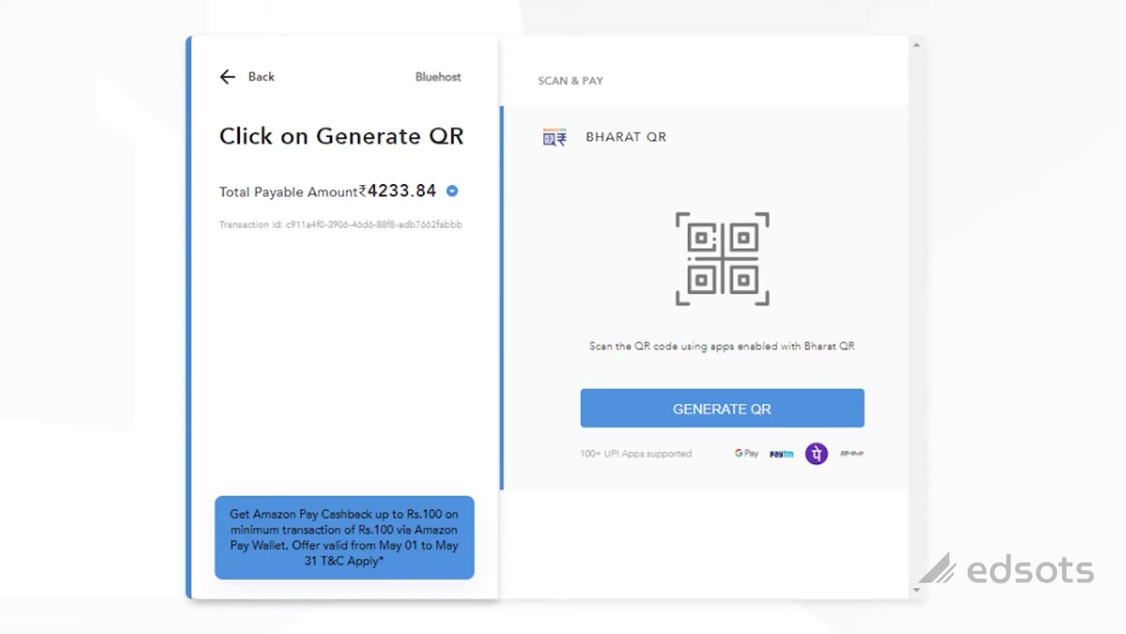
pyautogui.click(679, 418)
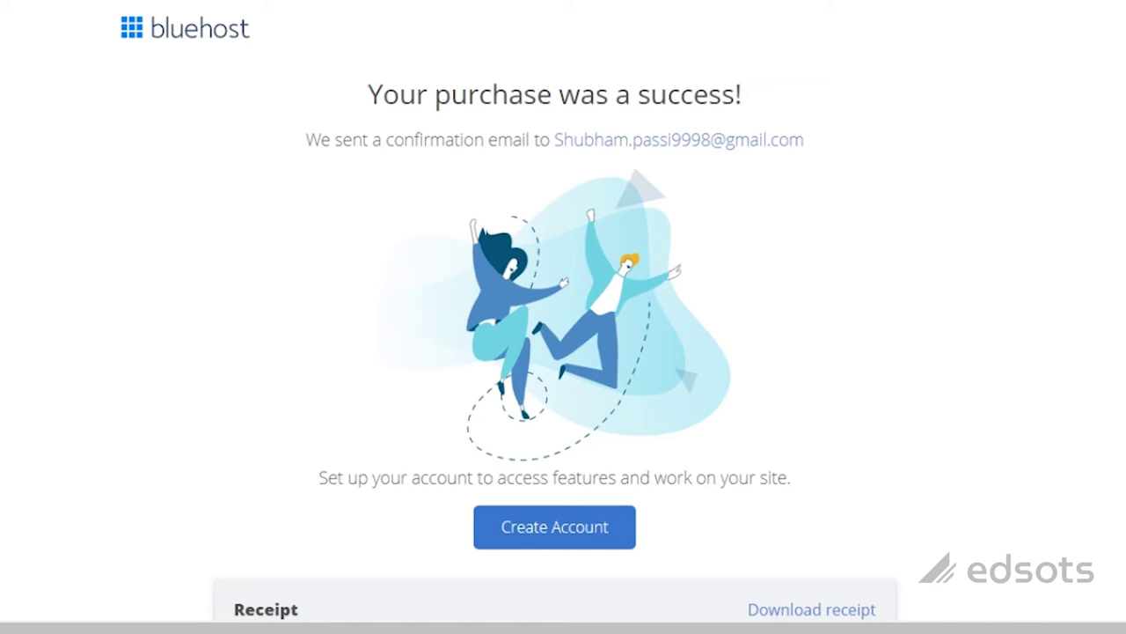
# Review the receipt and proceed to Create Account for refrigeratorsguide.in
pyautogui.scroll(-4, 563, 317)
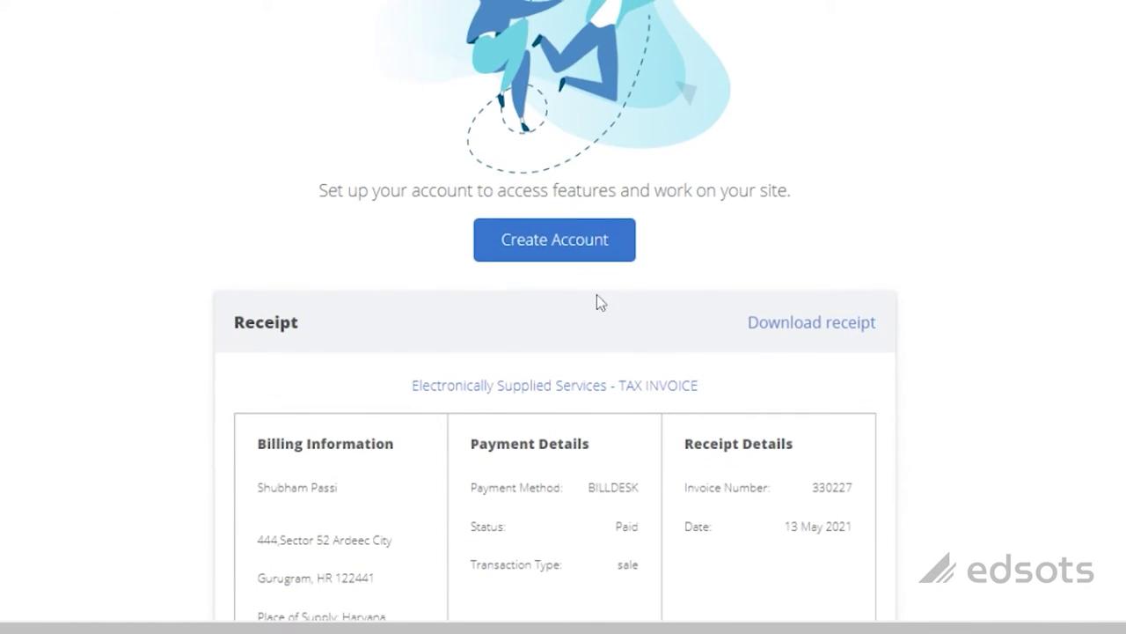
pyautogui.click(512, 253)
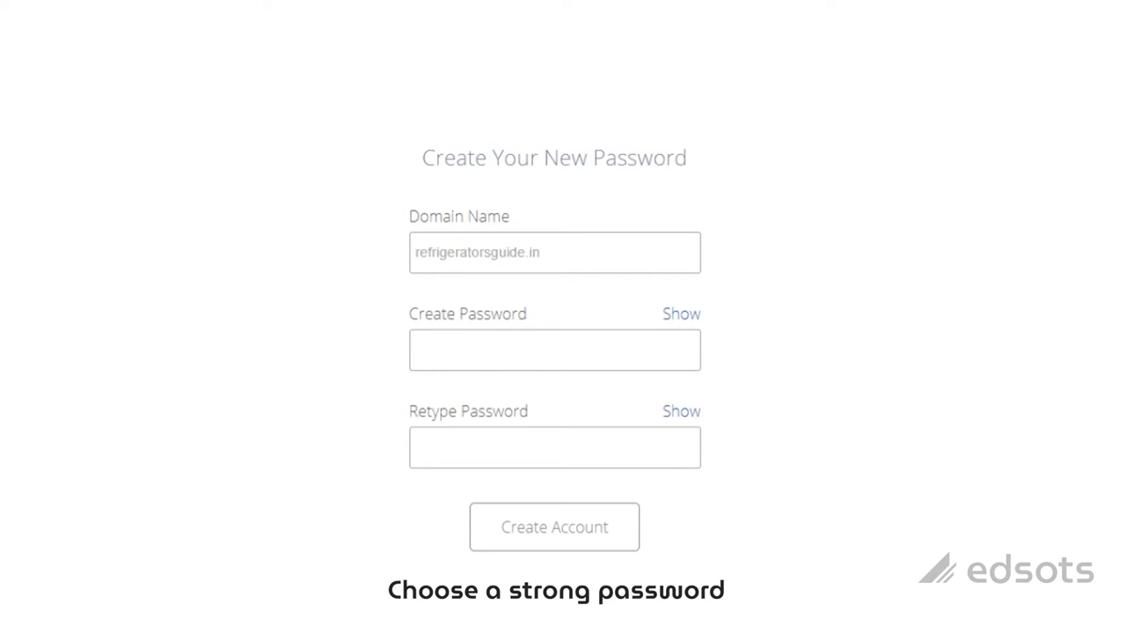
# Enter a good-strength account password that includes an uppercase letter
pyautogui.click(554, 349)
pyautogui.write('*****')
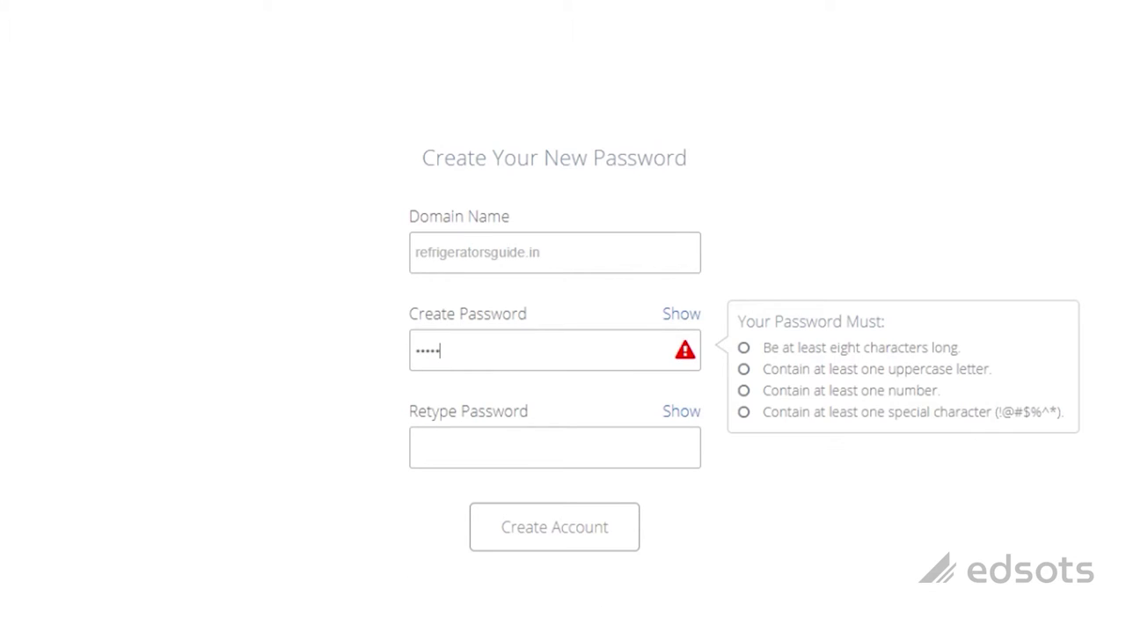
pyautogui.write('*****')
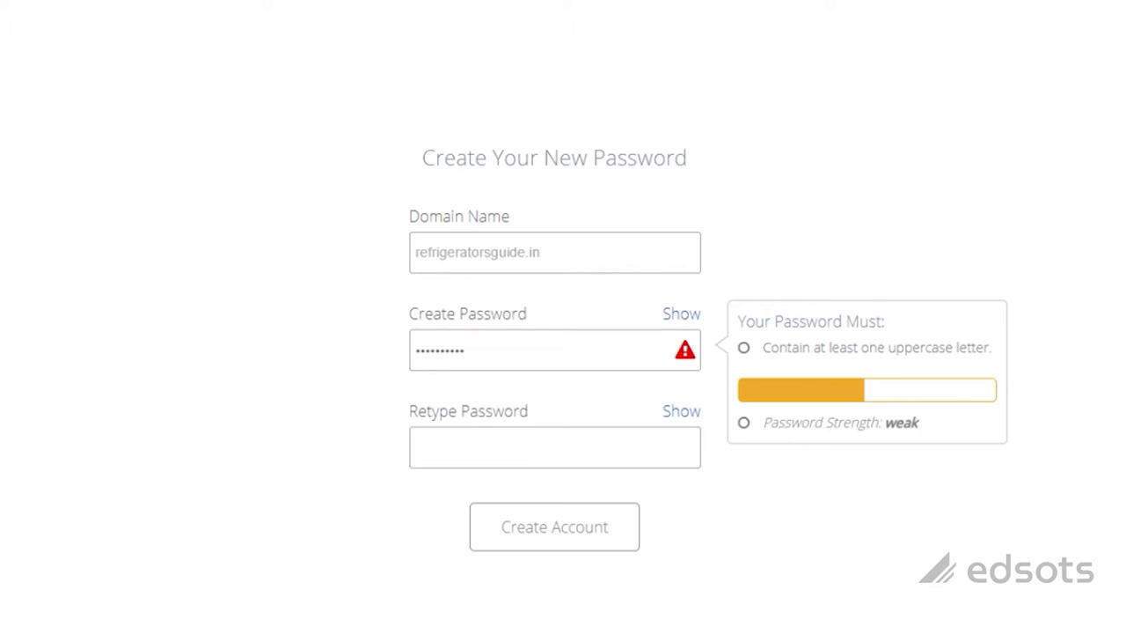
pyautogui.write('*')
pyautogui.press('Left')
pyautogui.press('Left')
pyautogui.press('Left')
pyautogui.press('Left')
pyautogui.press('Left')
pyautogui.press('Left')
pyautogui.press('Left')
pyautogui.press('Left')
pyautogui.press('Left')
pyautogui.press('Left')
pyautogui.press('Left')
pyautogui.write('*')
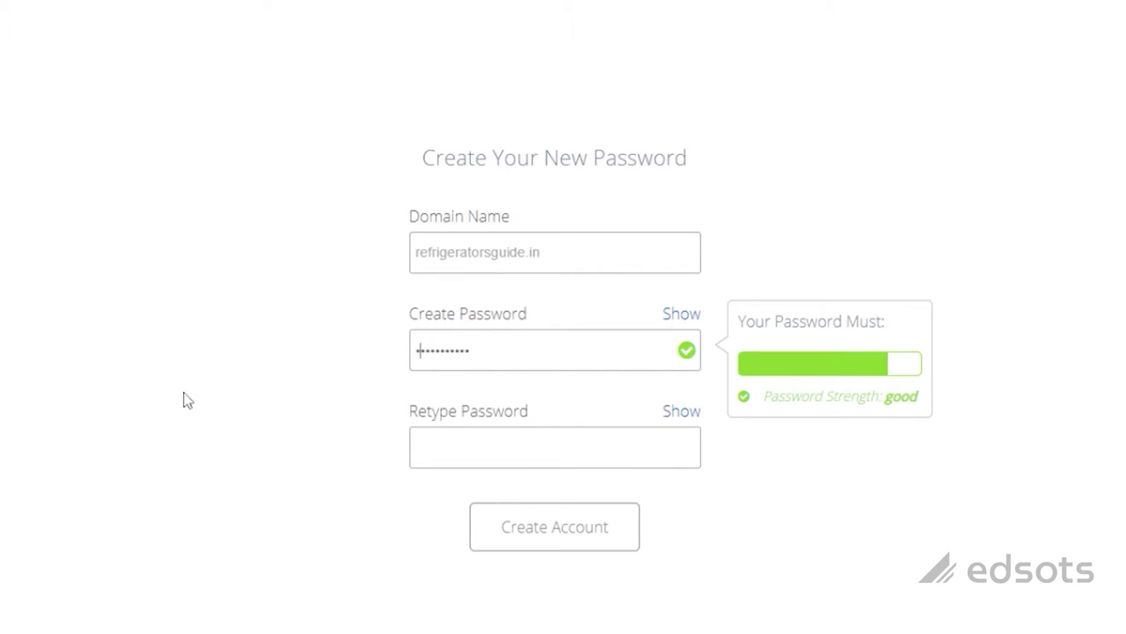
pyautogui.click(303, 381)
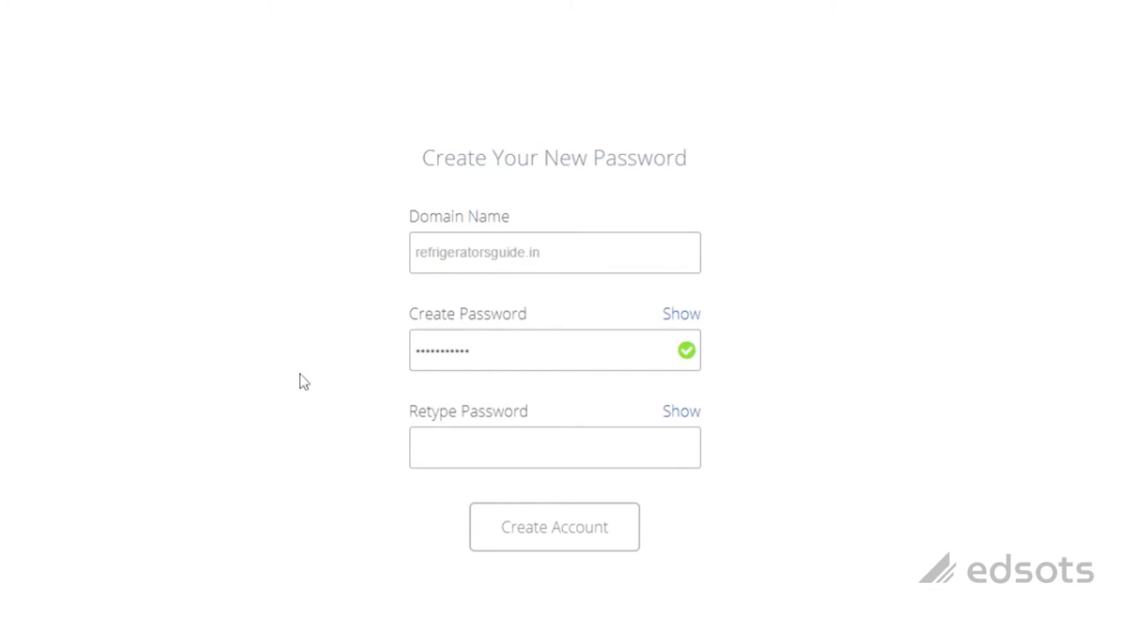
# Retype the password, accept the privacy policy and terms, and create the account
pyautogui.click(666, 460)
pyautogui.write('***********')
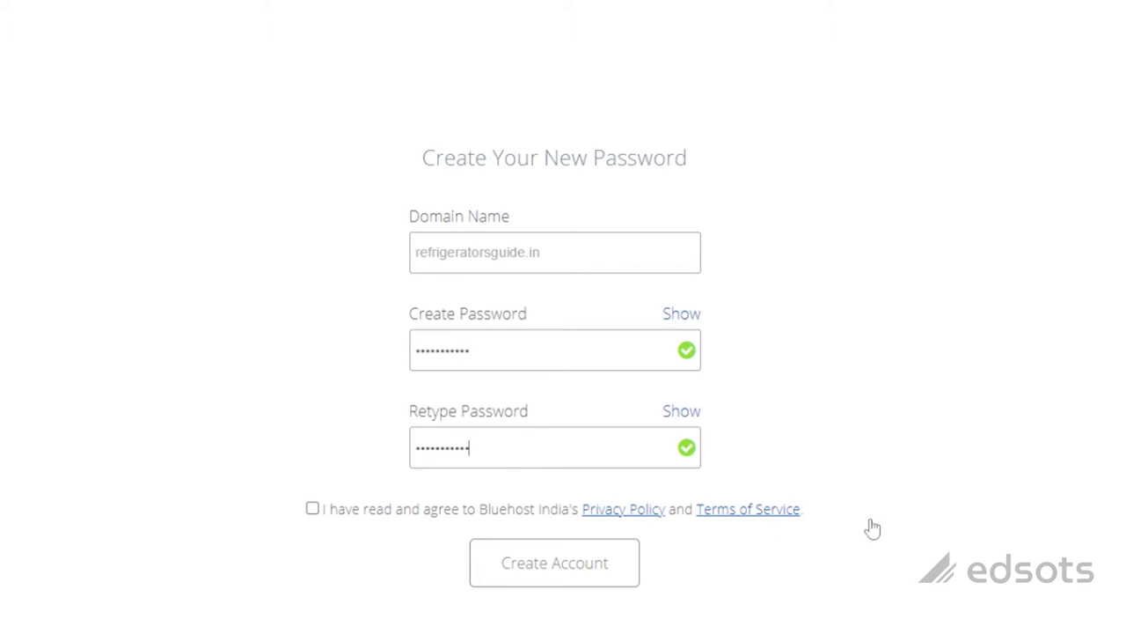
pyautogui.scroll(-1, 554, 352)
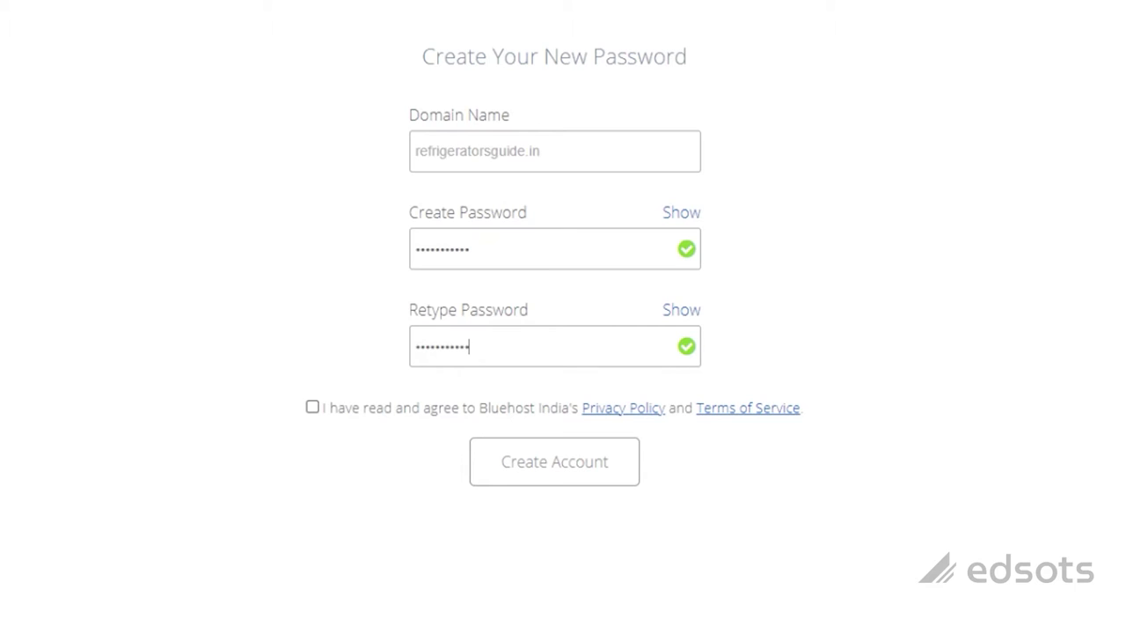
pyautogui.click(312, 407)
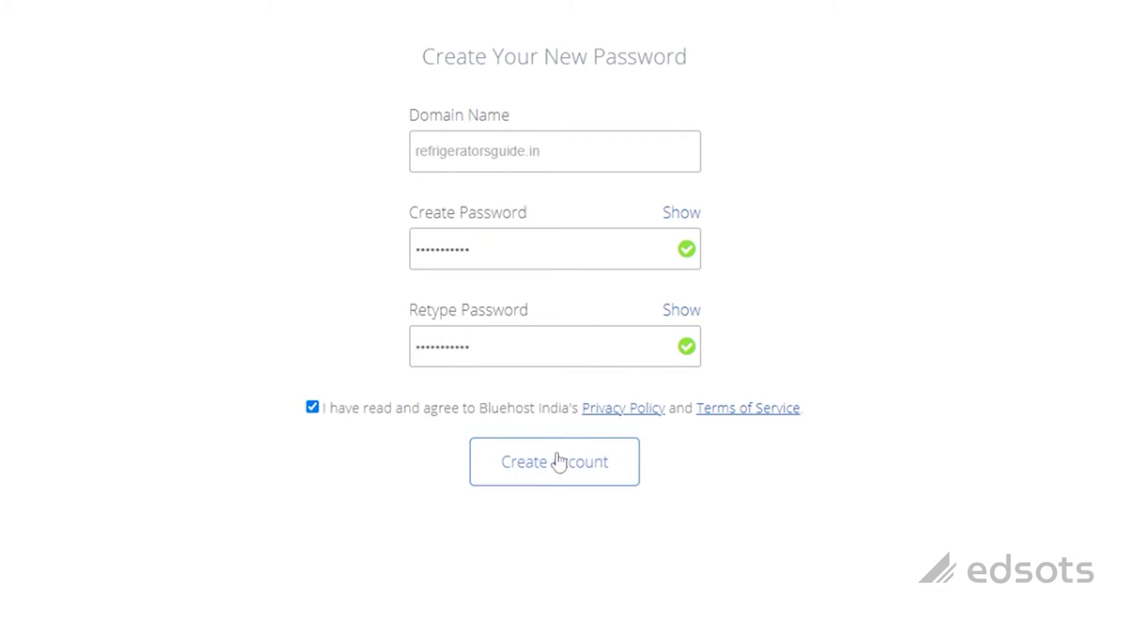
pyautogui.click(526, 469)
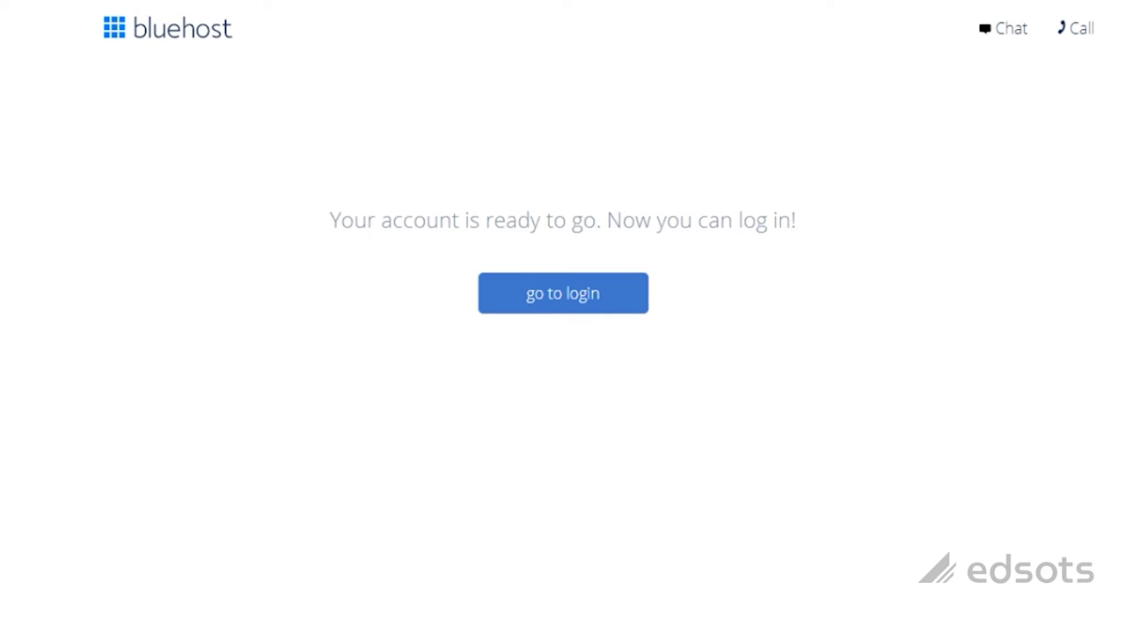
# Go to the hosting login page and sign in with the account password
pyautogui.click(569, 308)
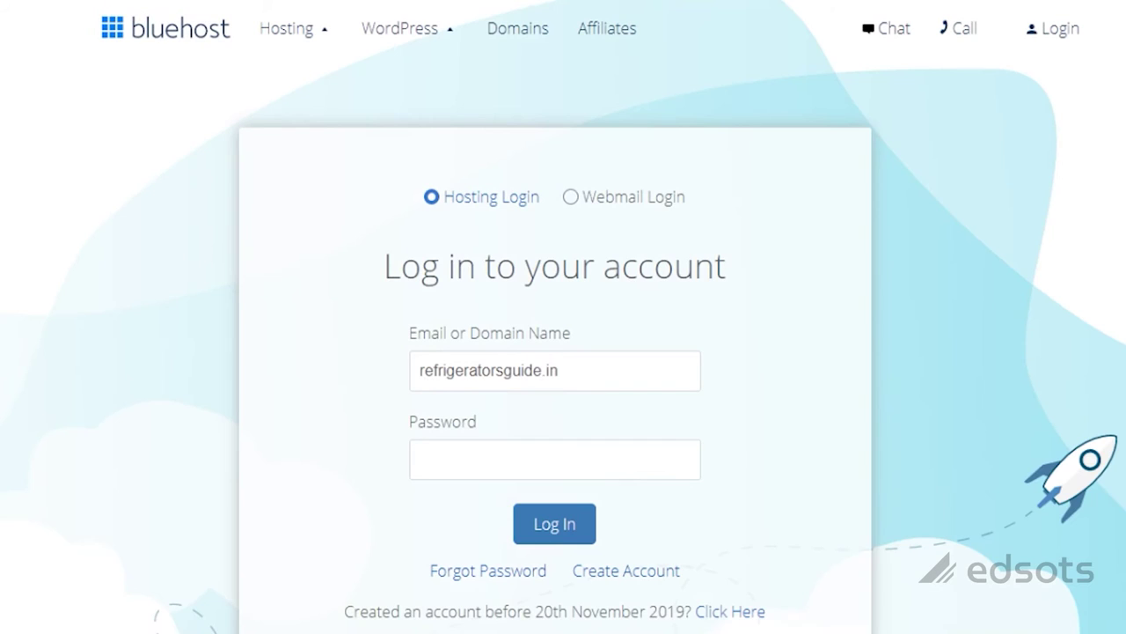
pyautogui.click(520, 449)
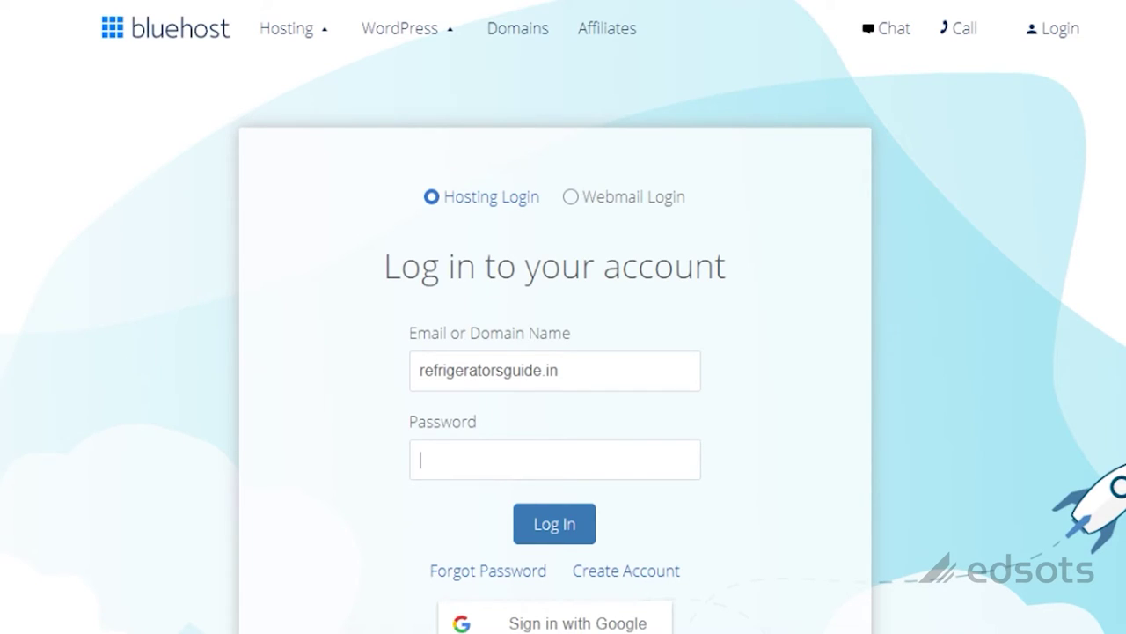
pyautogui.write('•••')
pyautogui.press('BackSpace')
pyautogui.press('BackSpace')
pyautogui.press('BackSpace')
pyautogui.write('•••••••••••')
pyautogui.click(534, 534)
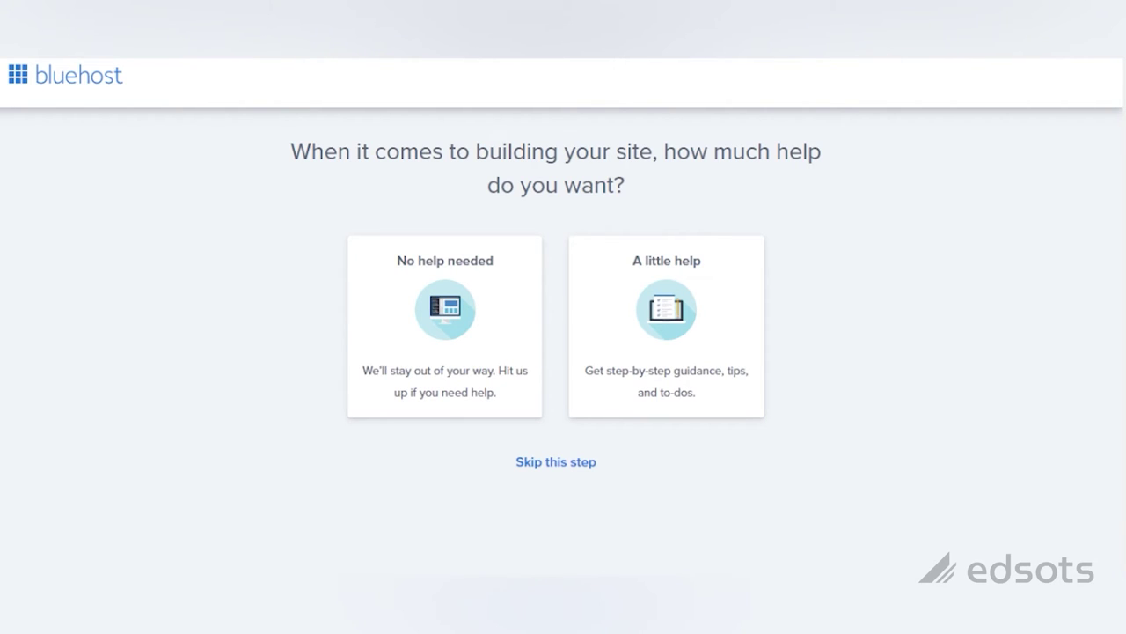
# Skip the help-level, kind-of-site and website comfort onboarding questions
pyautogui.click(550, 461)
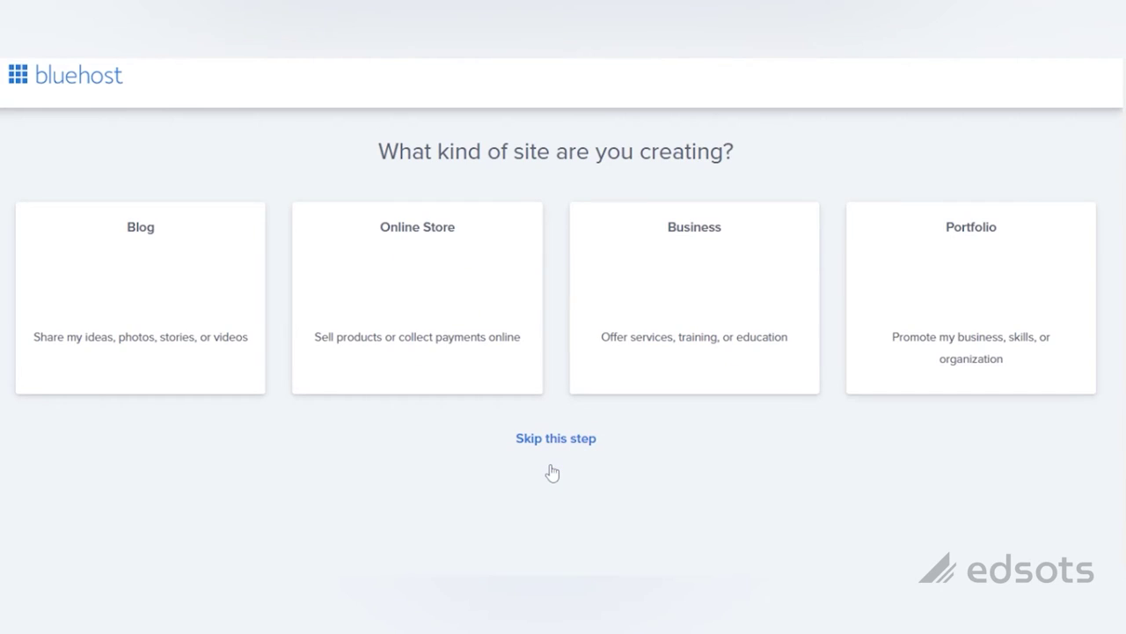
pyautogui.click(561, 440)
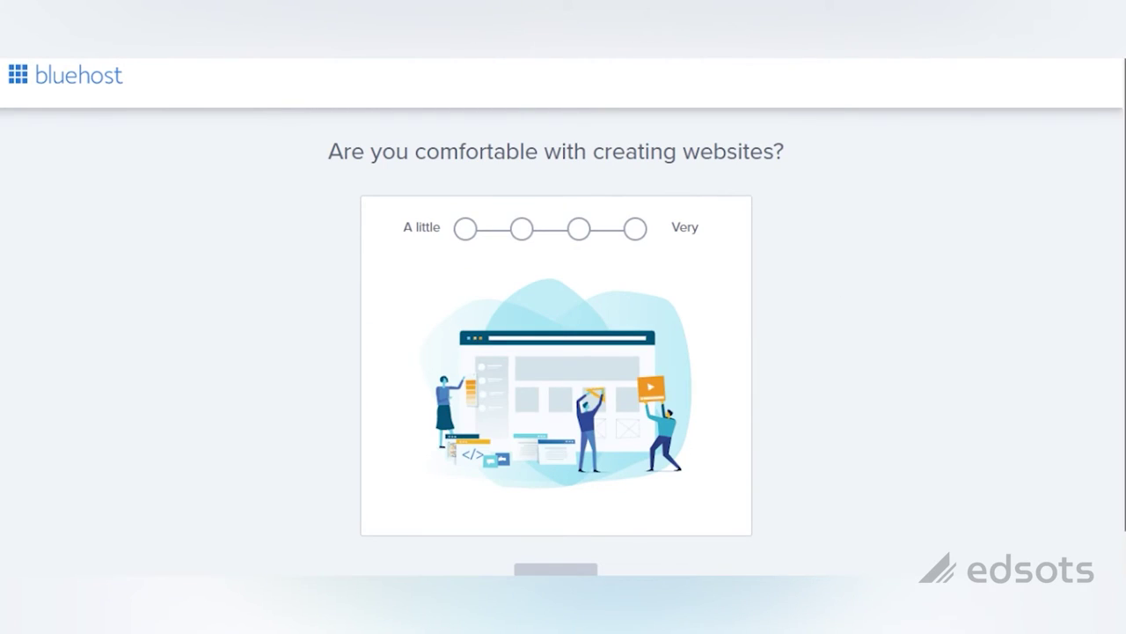
pyautogui.scroll(-1, 1122, 356)
pyautogui.click(563, 574)
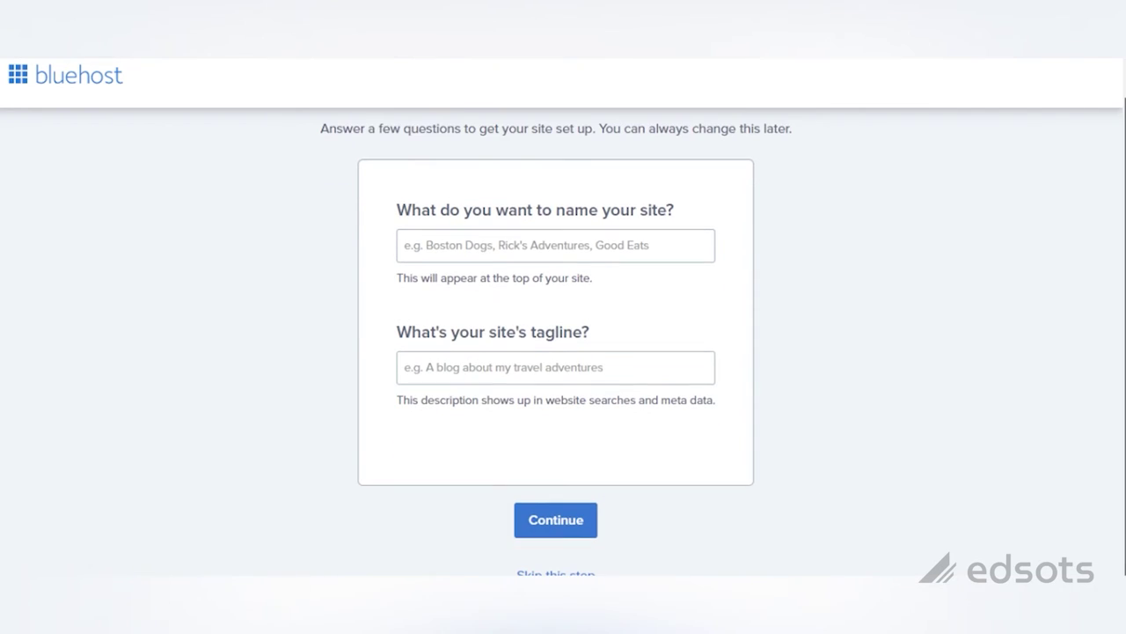
# Skip the site name and tagline page without filling either field
pyautogui.scroll(-1, 564, 352)
pyautogui.click(563, 572)
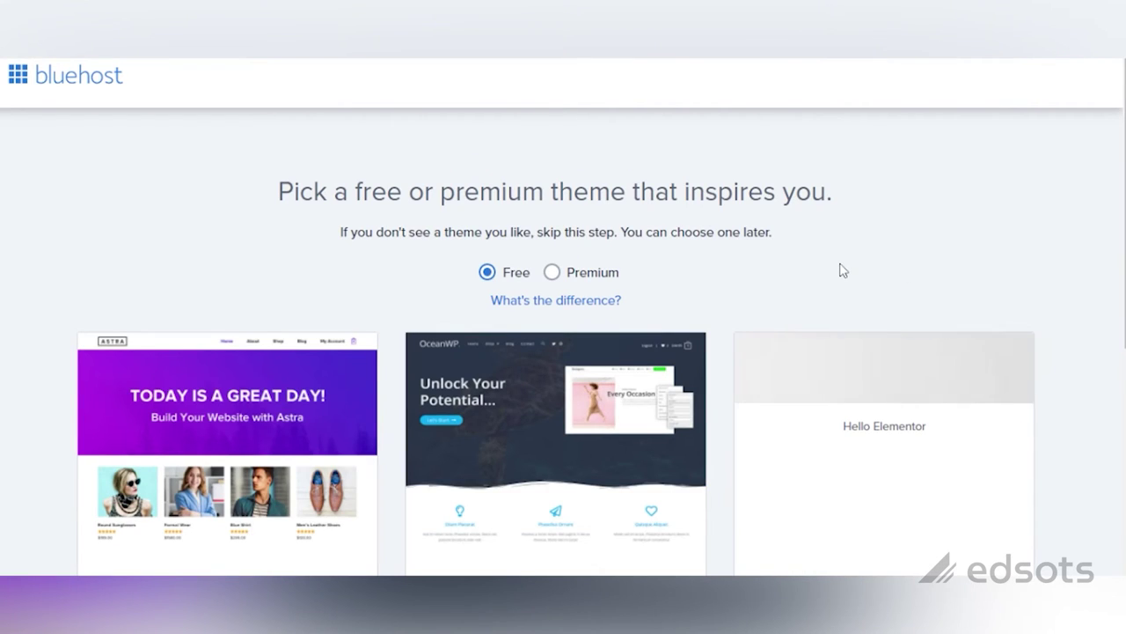
# Skip the theme picker (Astra, OceanWP, Hello Elementor) and let WordPress install
pyautogui.scroll(-2, 563, 352)
pyautogui.scroll(1, 563, 352)
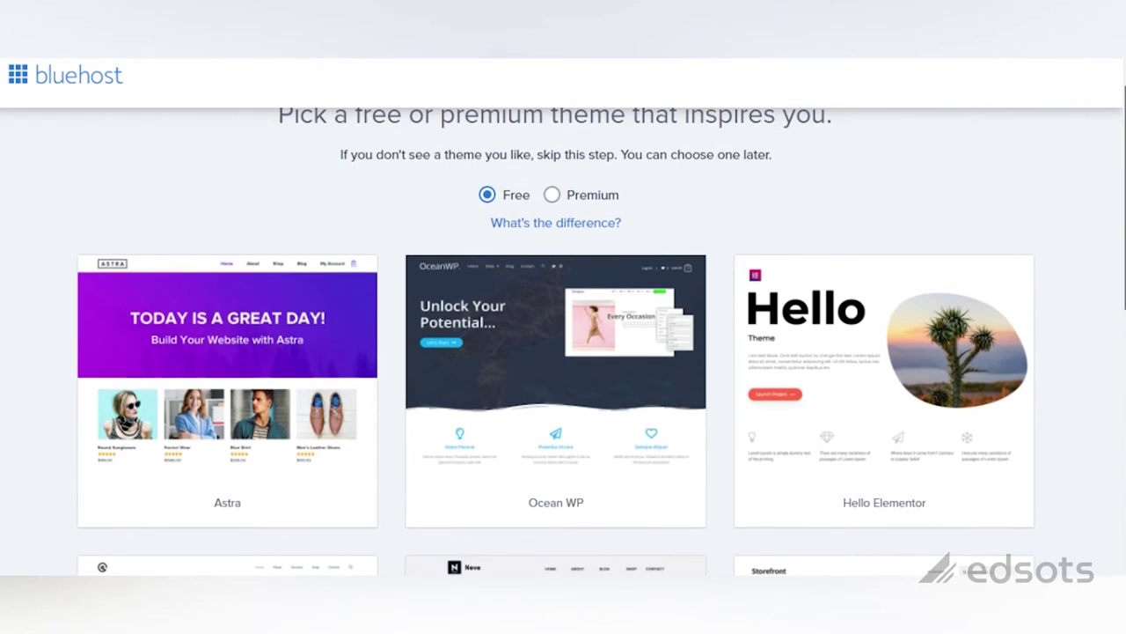
pyautogui.scroll(1, 563, 352)
pyautogui.scroll(-2, 563, 352)
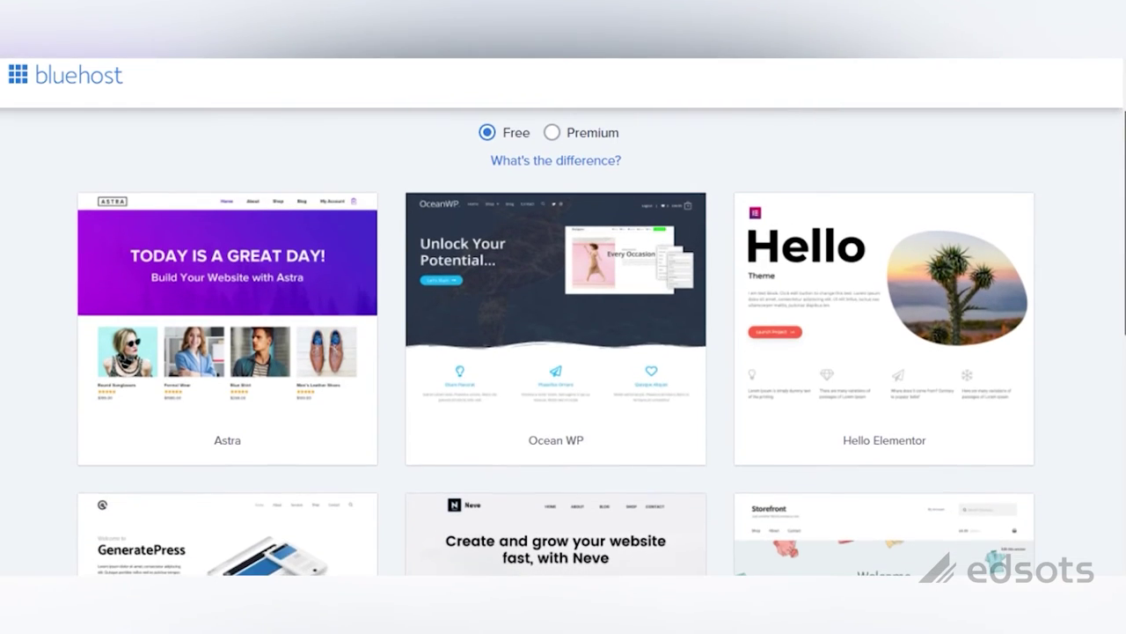
pyautogui.scroll(2, 563, 352)
pyautogui.scroll(-8, 563, 352)
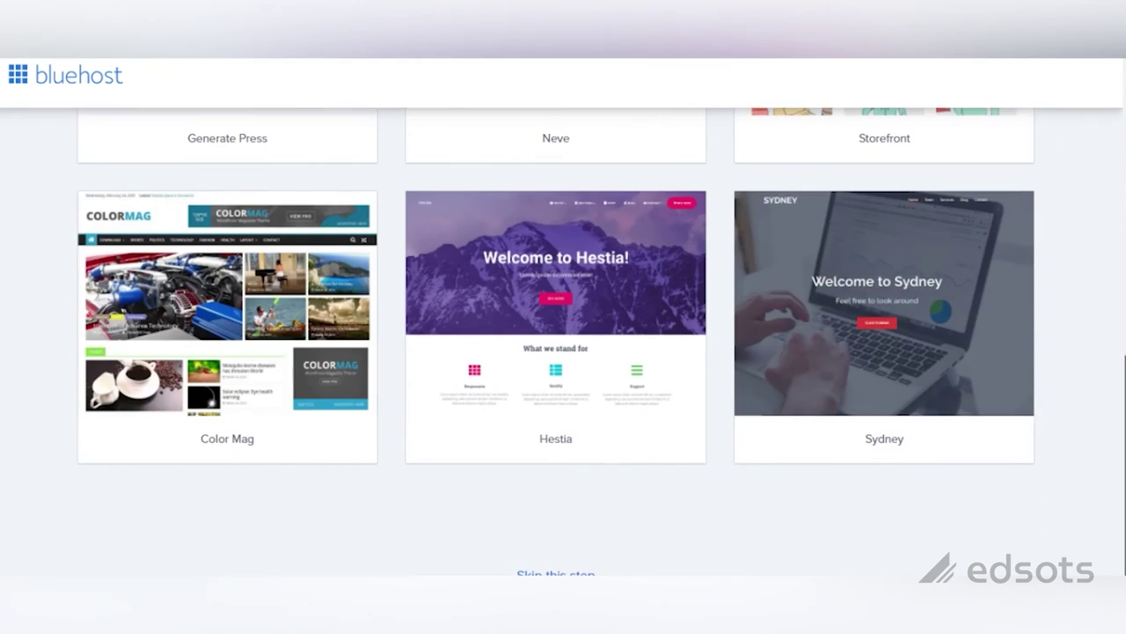
pyautogui.click(555, 574)
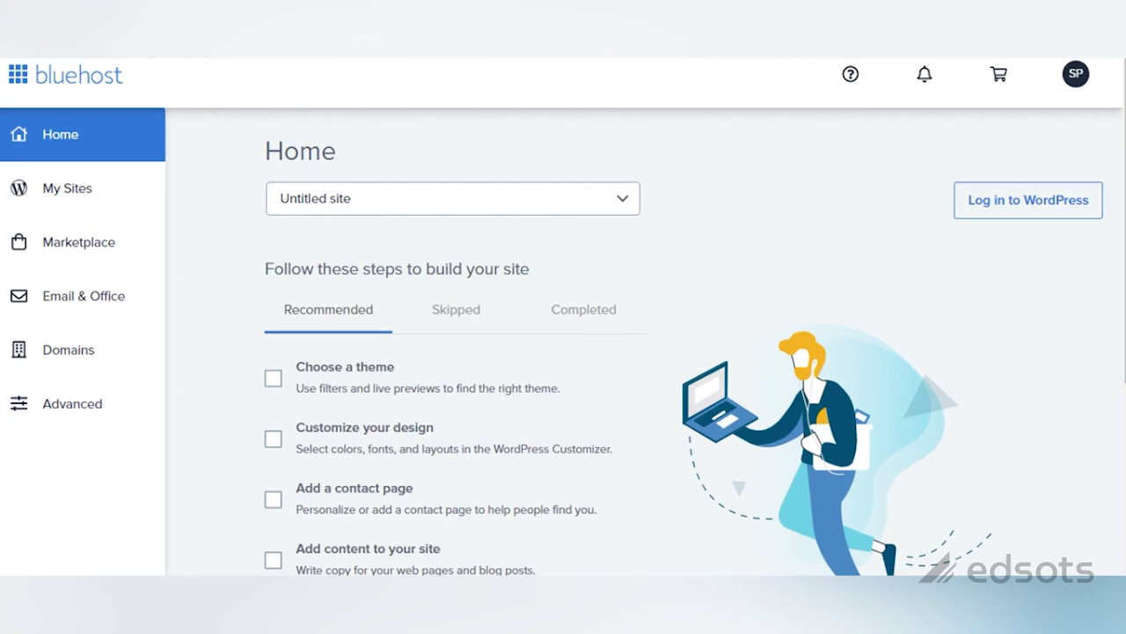
# Log out of the Bluehost account from the SP avatar menu
pyautogui.click(1074, 82)
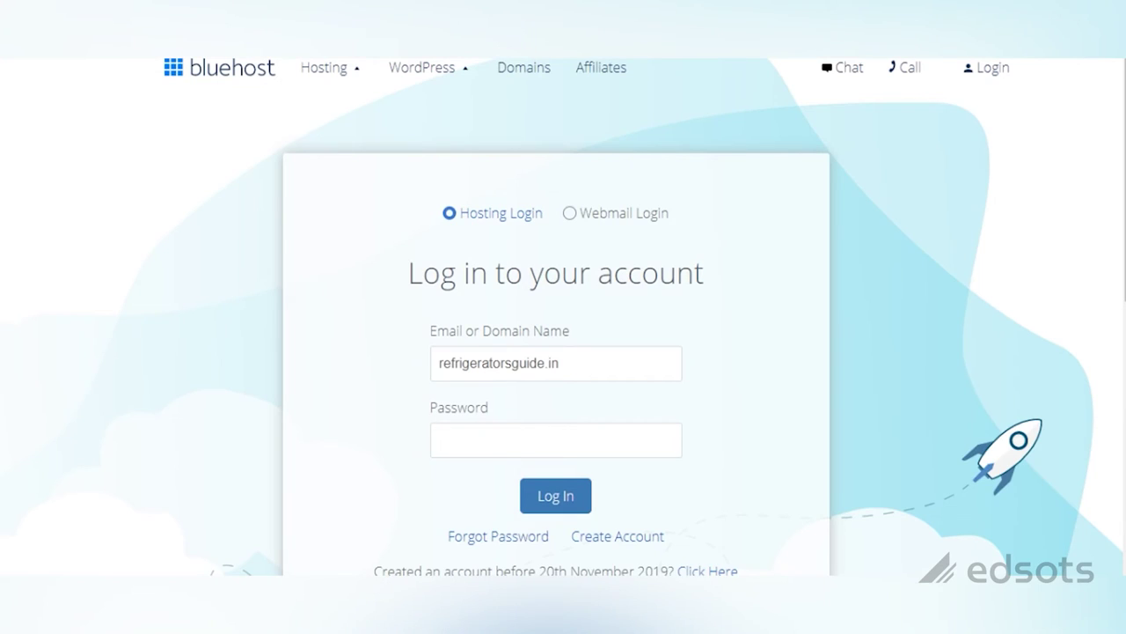
# Sign back in to Bluehost using Chrome's saved login details for the account
pyautogui.click(539, 363)
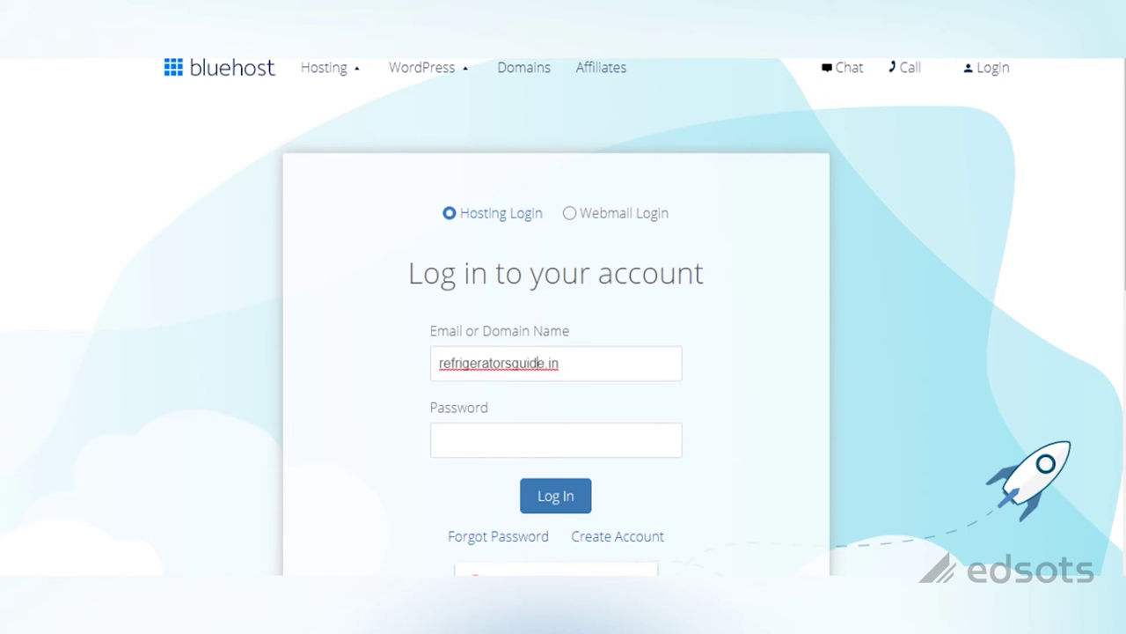
pyautogui.press('BackSpace')
pyautogui.press('BackSpace')
pyautogui.press('BackSpace')
pyautogui.press('BackSpace')
pyautogui.press('BackSpace')
pyautogui.press('Down')
pyautogui.press('Return')
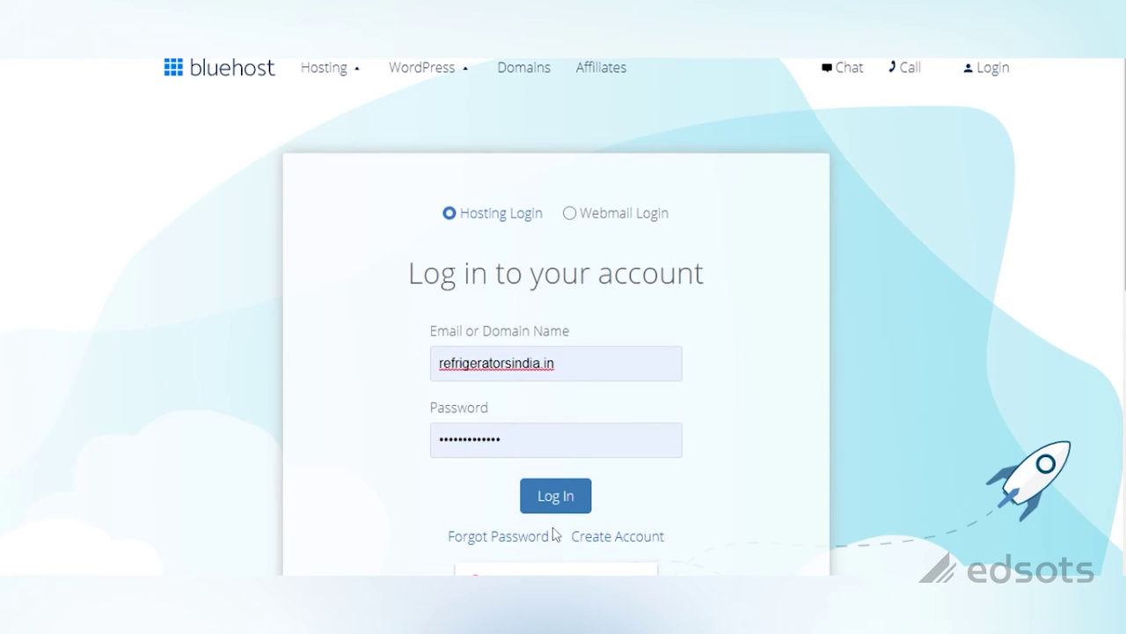
pyautogui.click(572, 502)
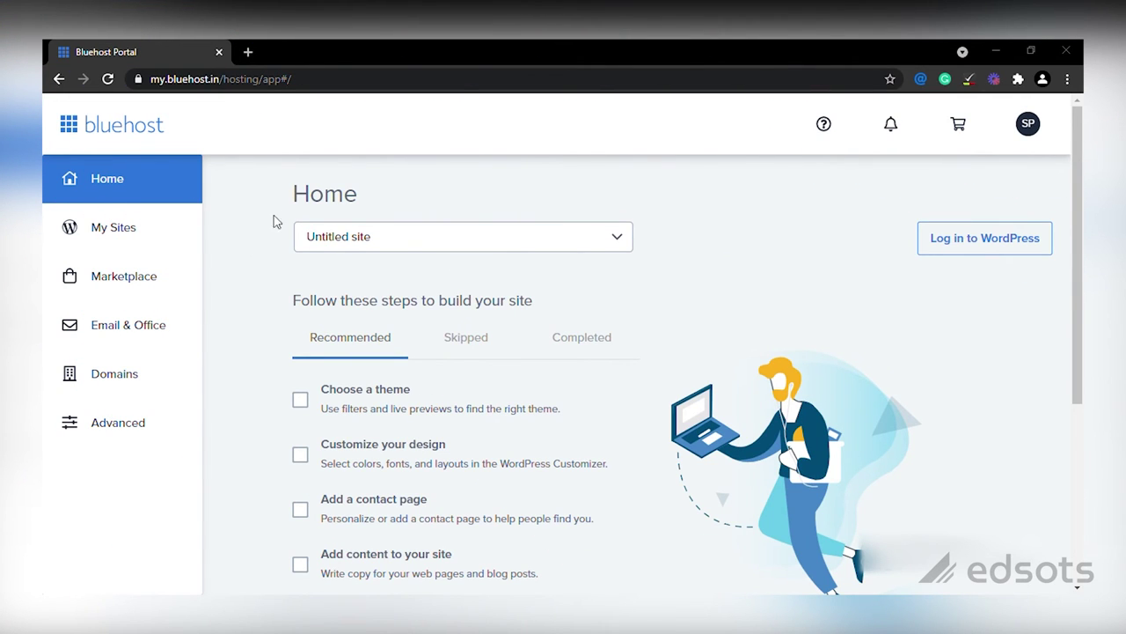
# Open Manage site for refrigeratorsindia.in from the My Sites list
pyautogui.click(130, 238)
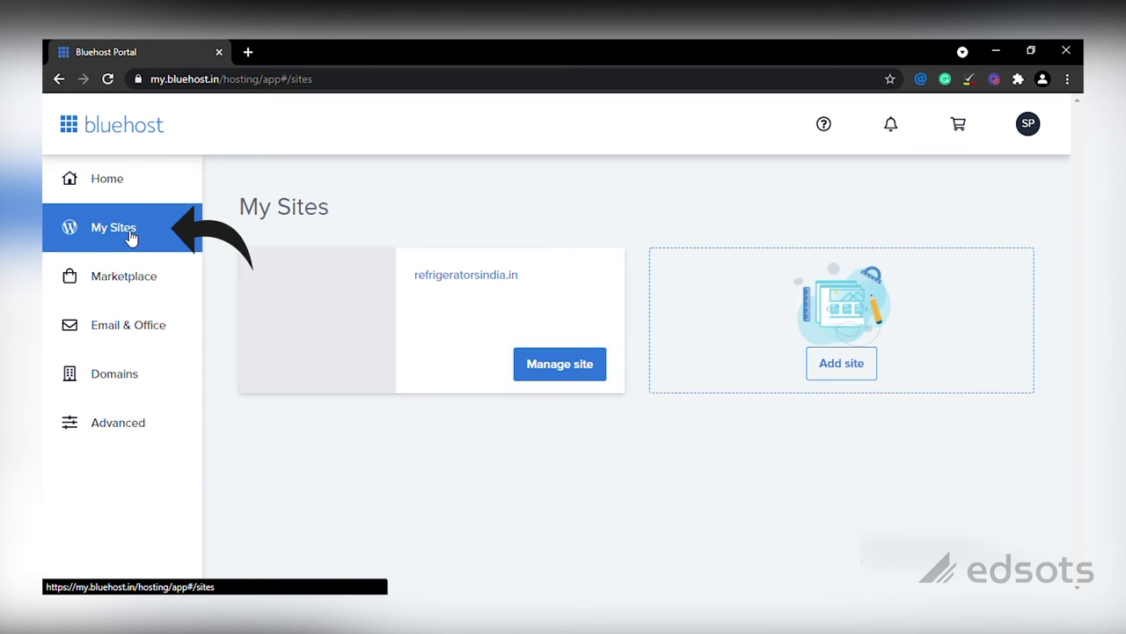
pyautogui.click(557, 429)
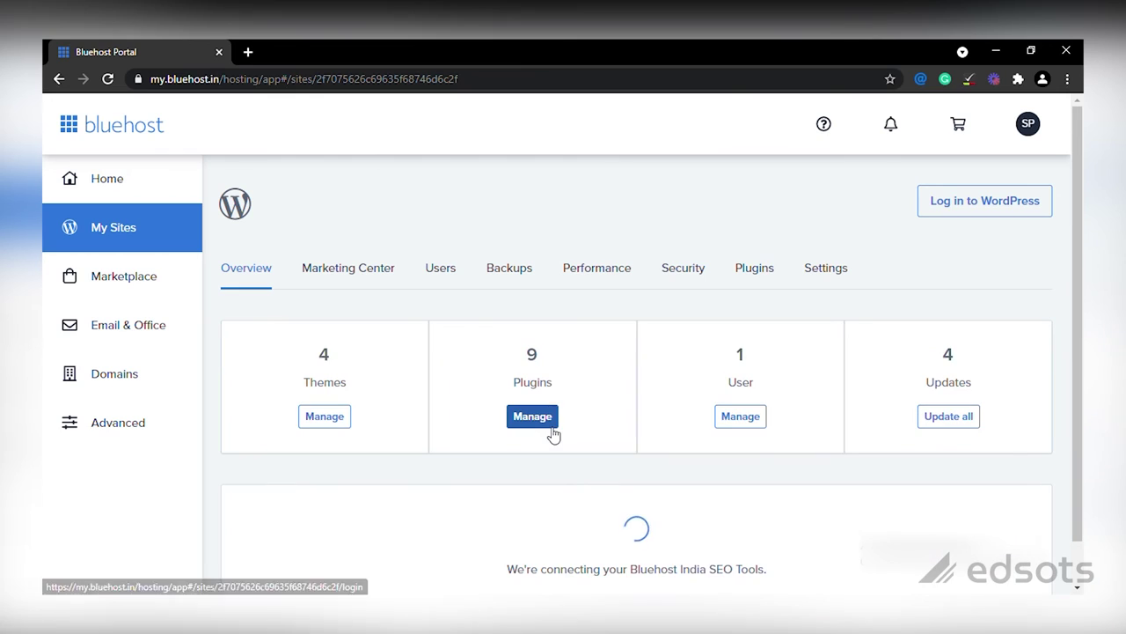
# Toggle Akismet Anti-Spam on and back off so every plugin shows OFF, then list users
pyautogui.click(753, 274)
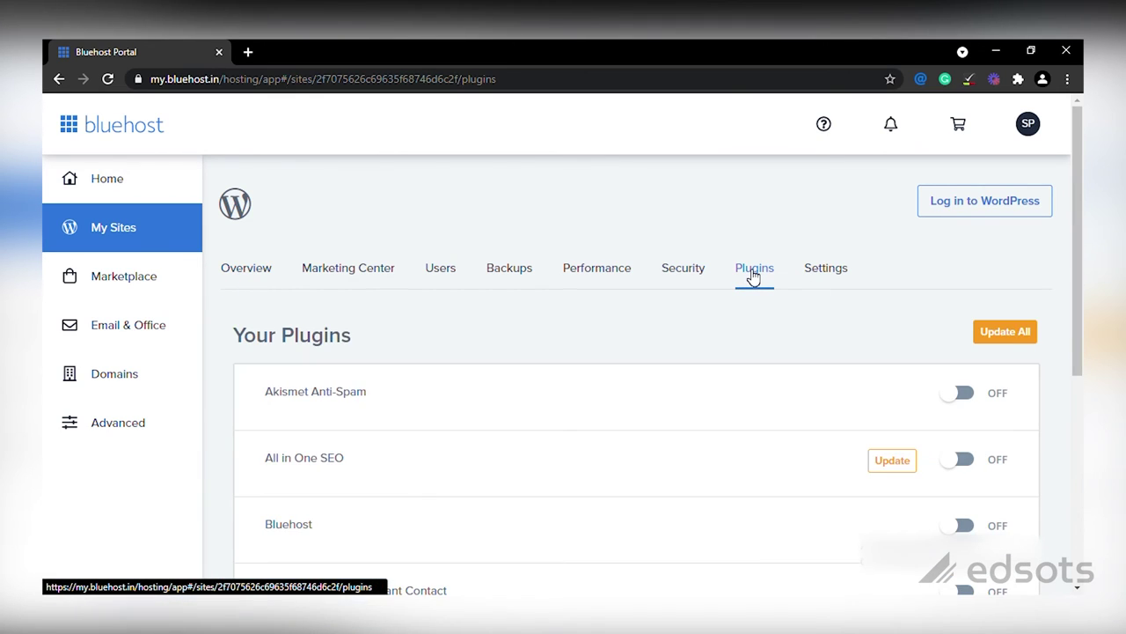
pyautogui.scroll(-1, 1082, 296)
pyautogui.scroll(-1, 1082, 296)
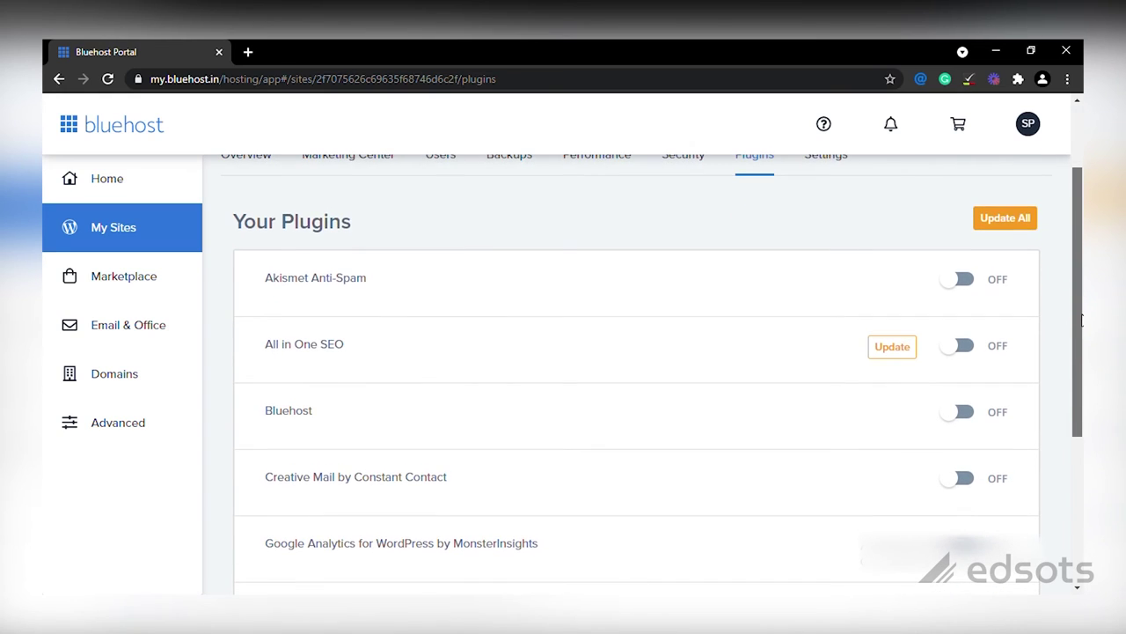
pyautogui.moveTo(1082, 321); pyautogui.dragTo(1081, 335)
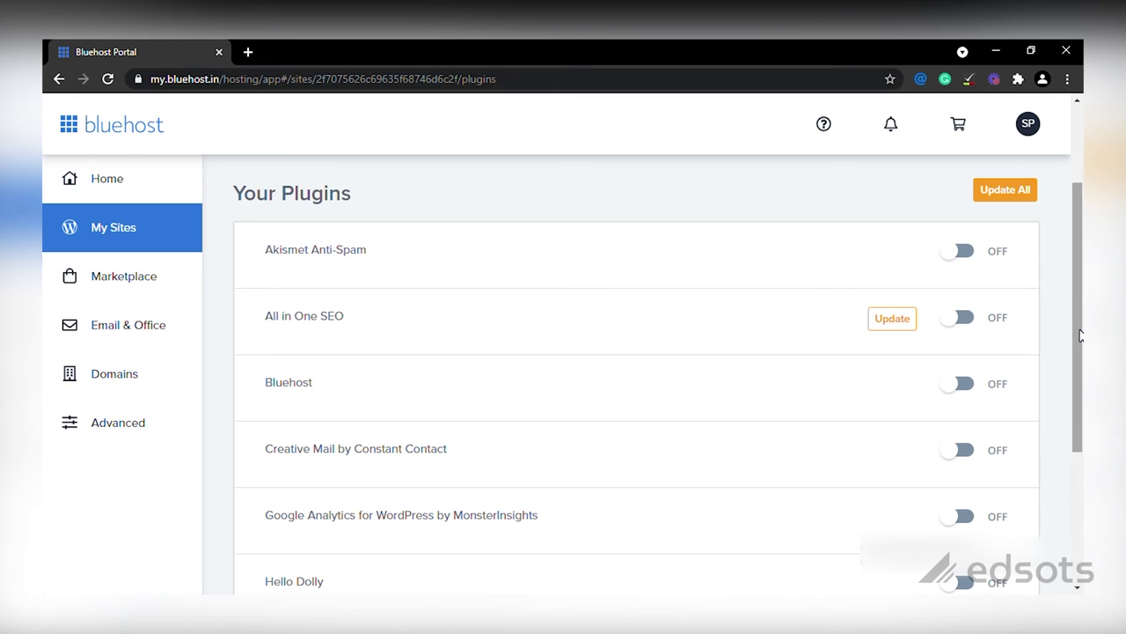
pyautogui.moveTo(1080, 333); pyautogui.dragTo(1067, 305)
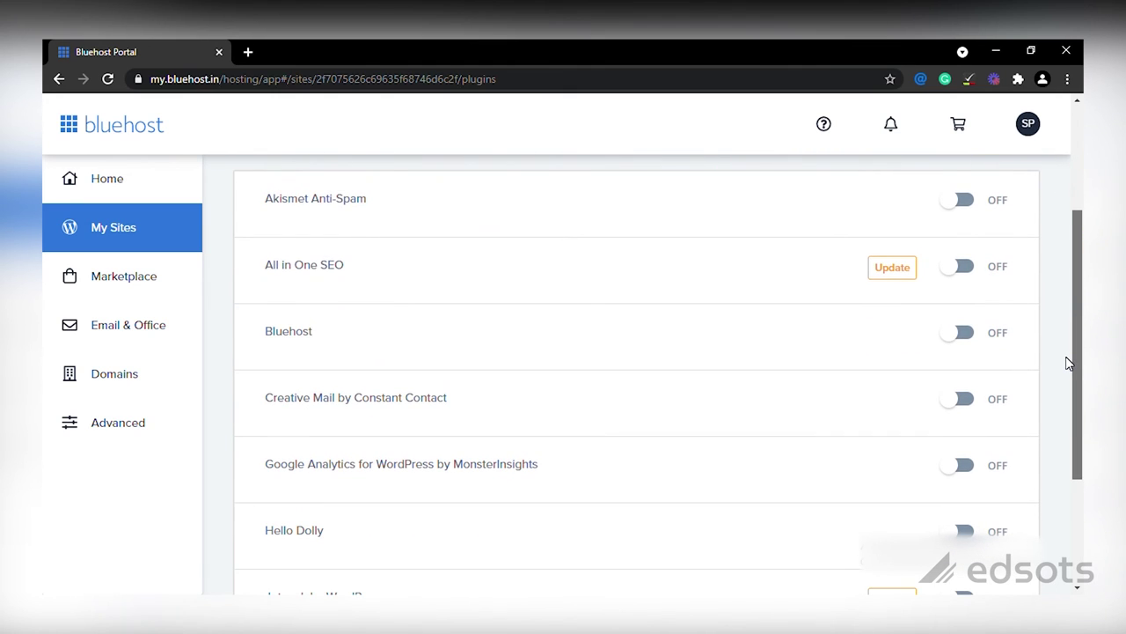
pyautogui.scroll(-3, 1068, 363)
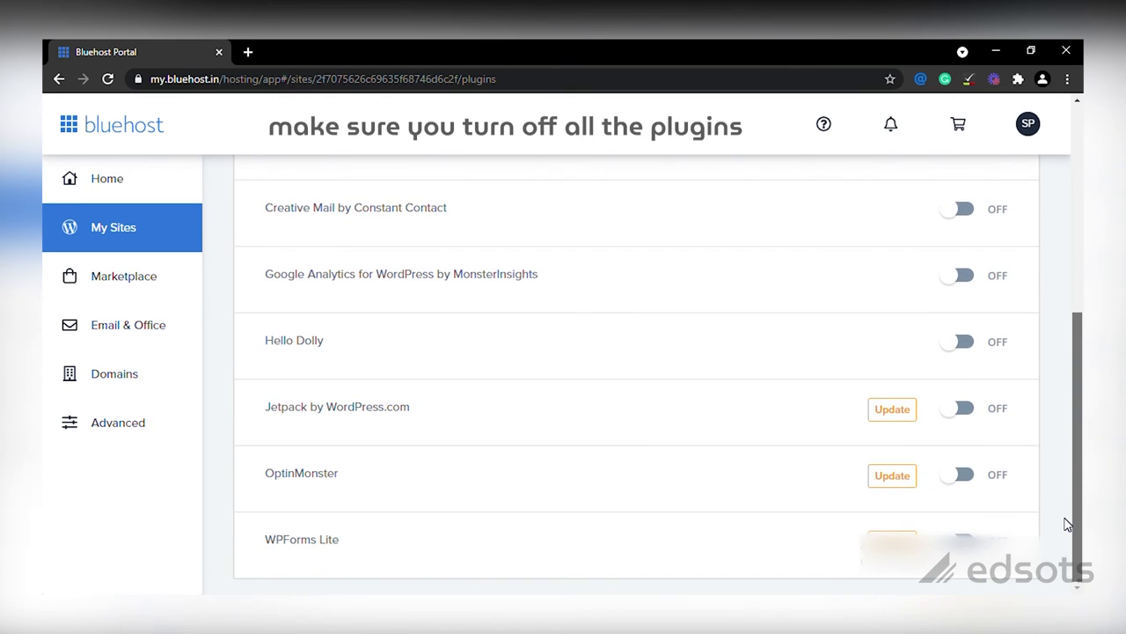
pyautogui.moveTo(1077, 466); pyautogui.dragTo(1079, 276)
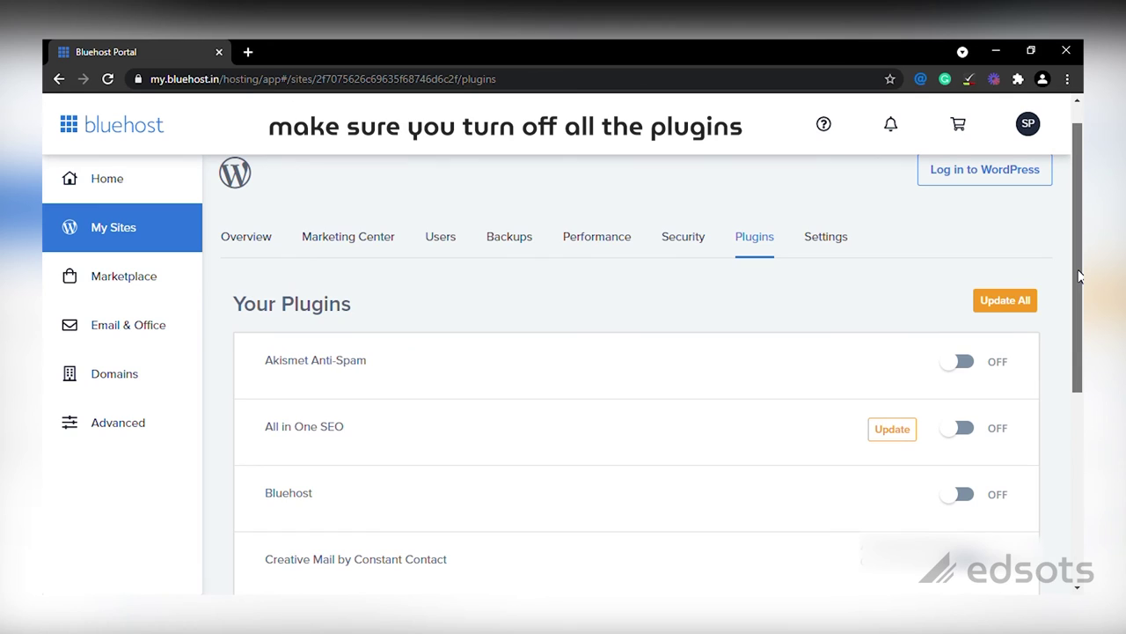
pyautogui.click(954, 362)
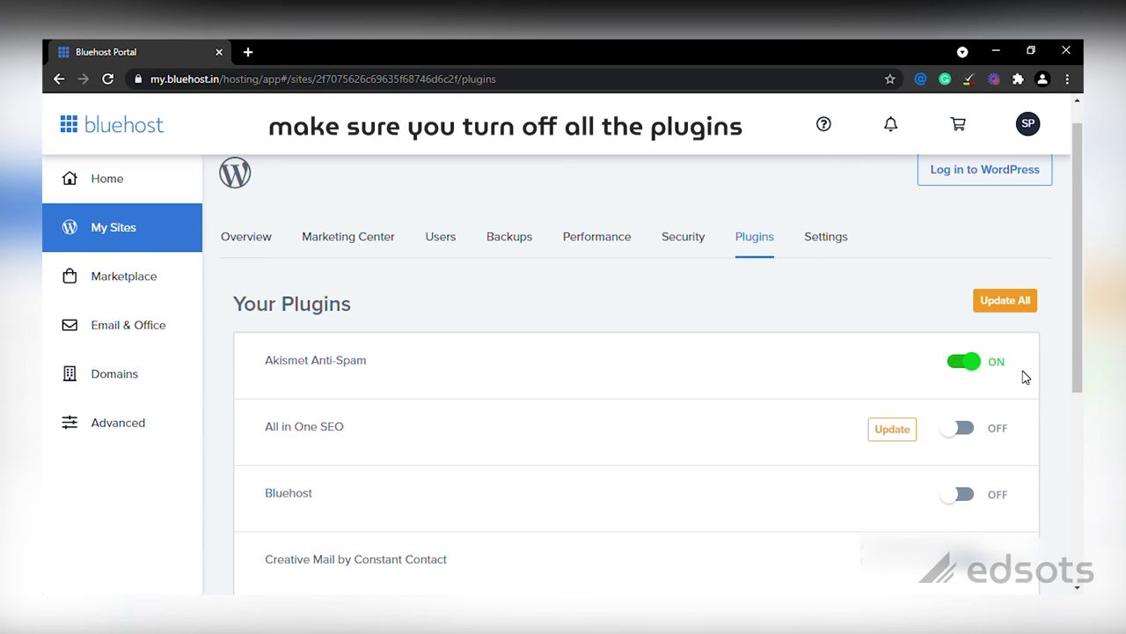
pyautogui.click(961, 363)
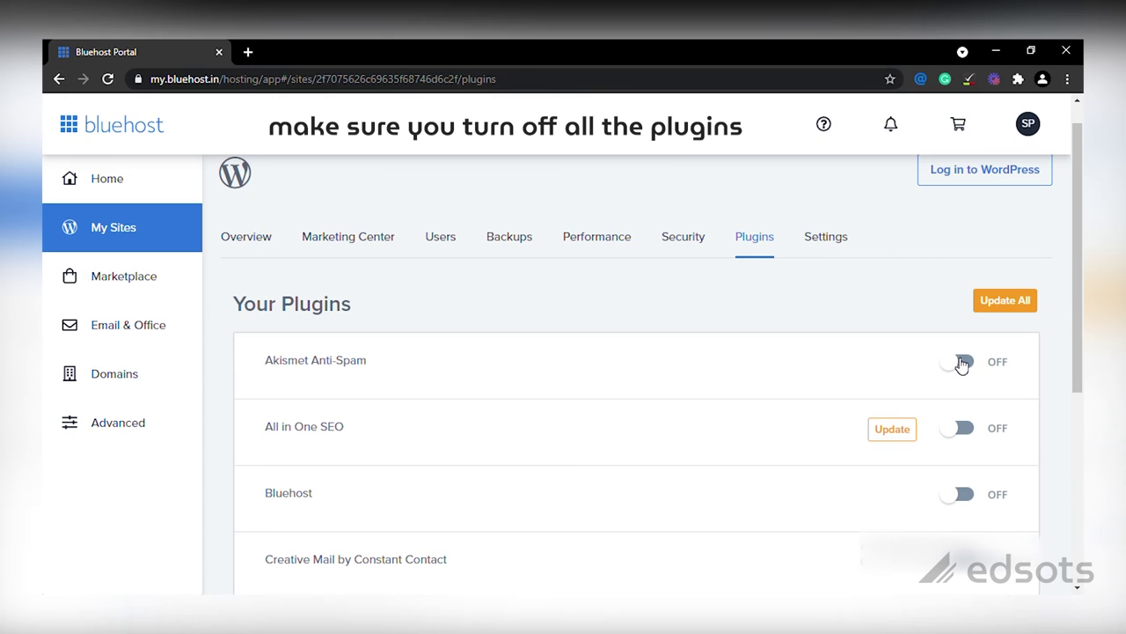
pyautogui.click(437, 240)
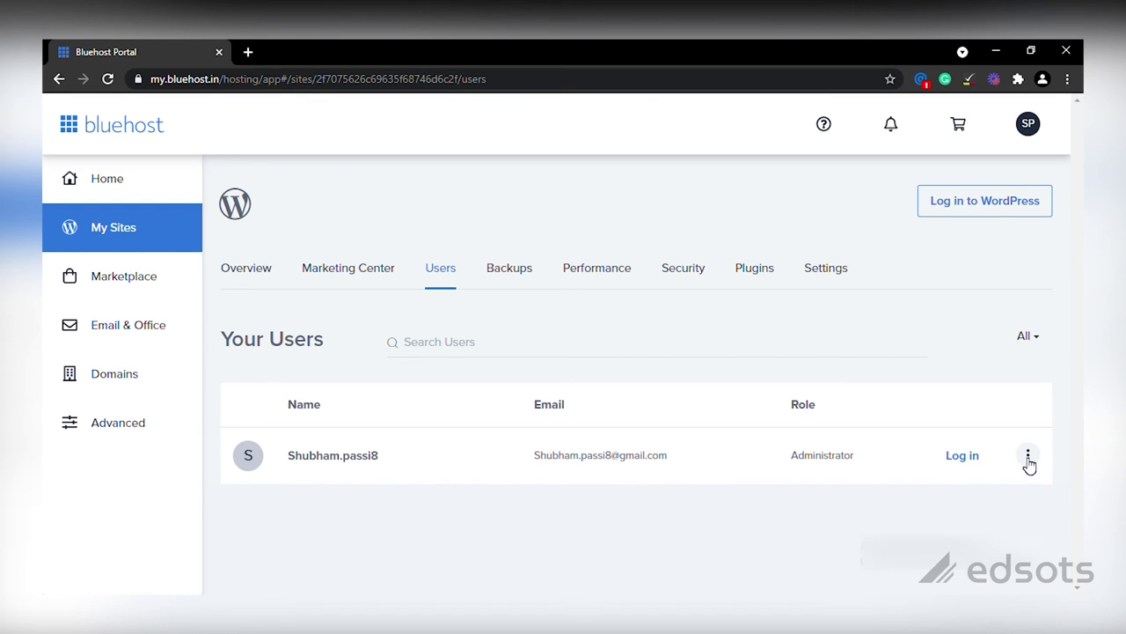
# Choose Reset Password from the administrator row's three-dot menu
pyautogui.click(1028, 460)
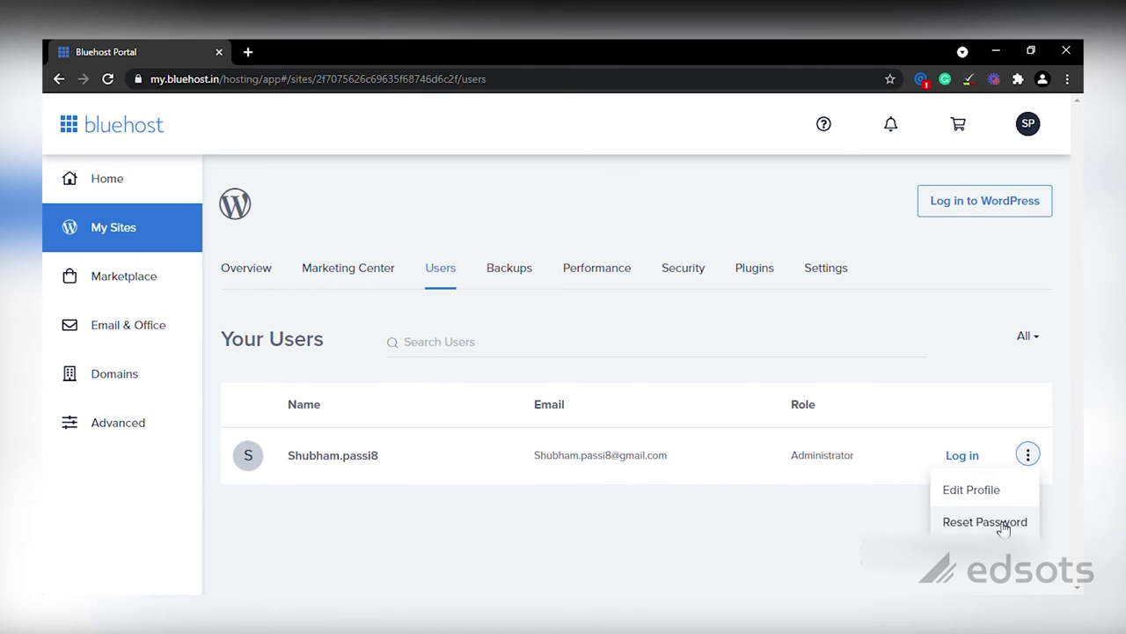
pyautogui.click(1004, 524)
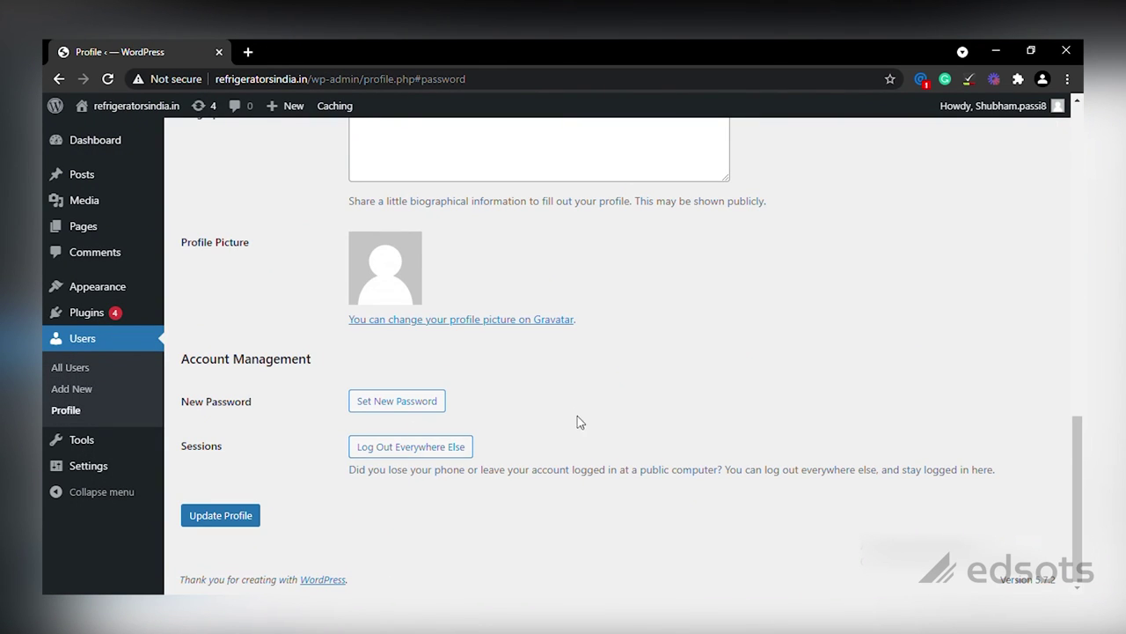
# Replace the generated administrator password with your own strong password and update the profile
pyautogui.click(412, 401)
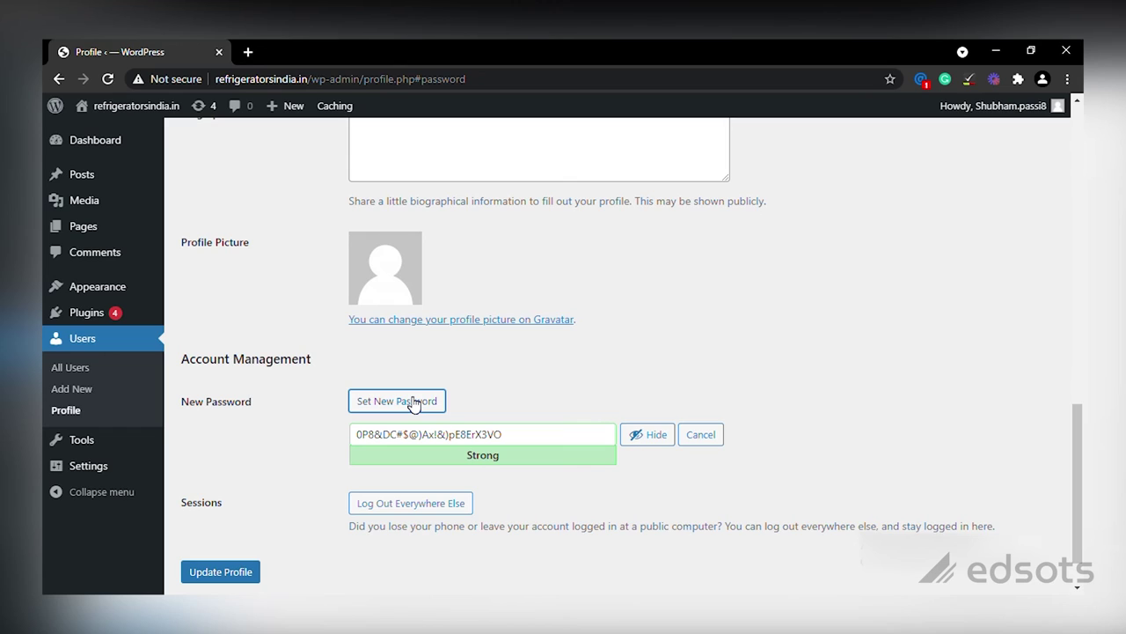
pyautogui.click(503, 434)
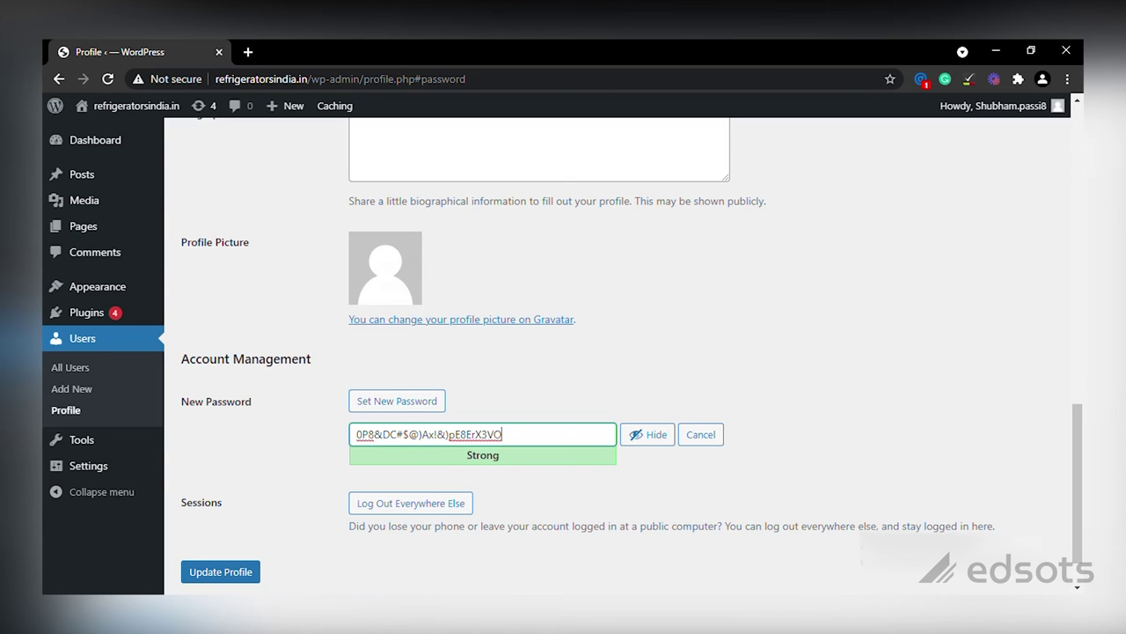
pyautogui.press('BackSpace')
pyautogui.press('BackSpace')
pyautogui.press('BackSpace')
pyautogui.press('BackSpace')
pyautogui.press('BackSpace')
pyautogui.press('BackSpace')
pyautogui.press('BackSpace')
pyautogui.press('BackSpace')
pyautogui.press('BackSpace')
pyautogui.press('BackSpace')
pyautogui.press('BackSpace')
pyautogui.press('BackSpace')
pyautogui.press('BackSpace')
pyautogui.press('BackSpace')
pyautogui.press('BackSpace')
pyautogui.press('BackSpace')
pyautogui.press('BackSpace')
pyautogui.press('BackSpace')
pyautogui.press('BackSpace')
pyautogui.press('BackSpace')
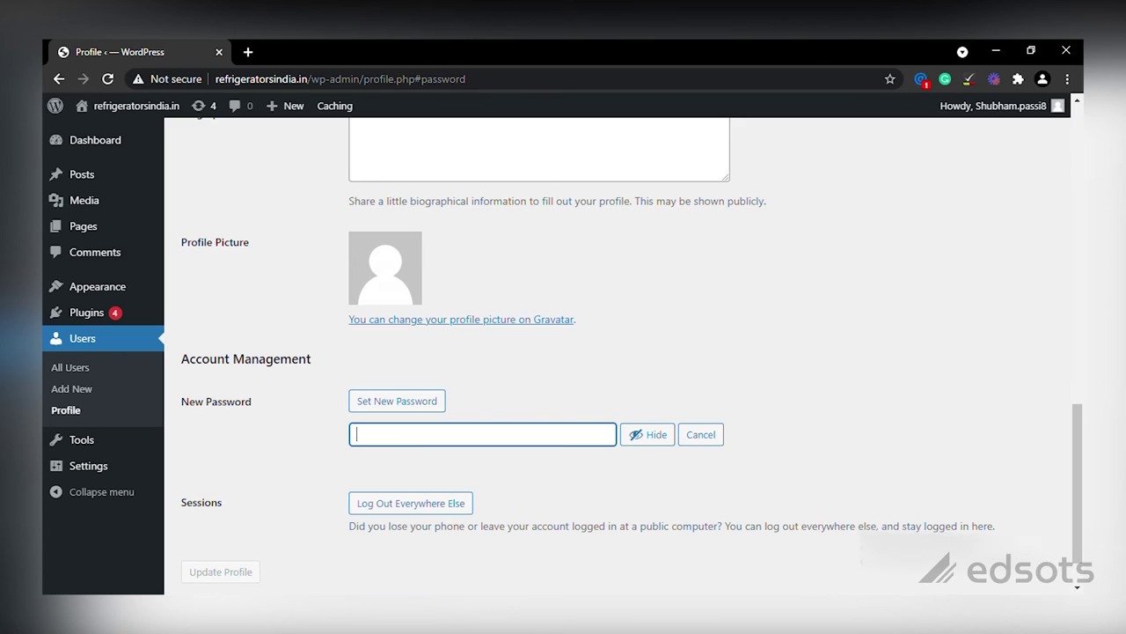
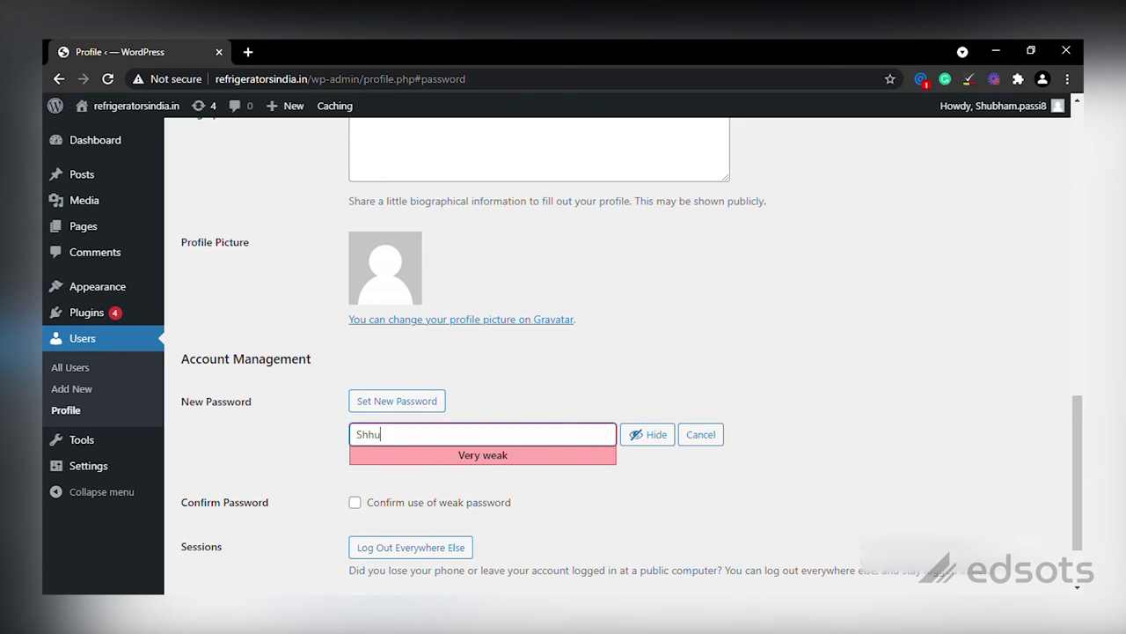
pyautogui.press('BackSpace')
pyautogui.press('BackSpace')
pyautogui.press('BackSpace')
pyautogui.press('BackSpace')
pyautogui.press('BackSpace')
pyautogui.press('BackSpace')
pyautogui.press('BackSpace')
pyautogui.press('BackSpace')
pyautogui.press('BackSpace')
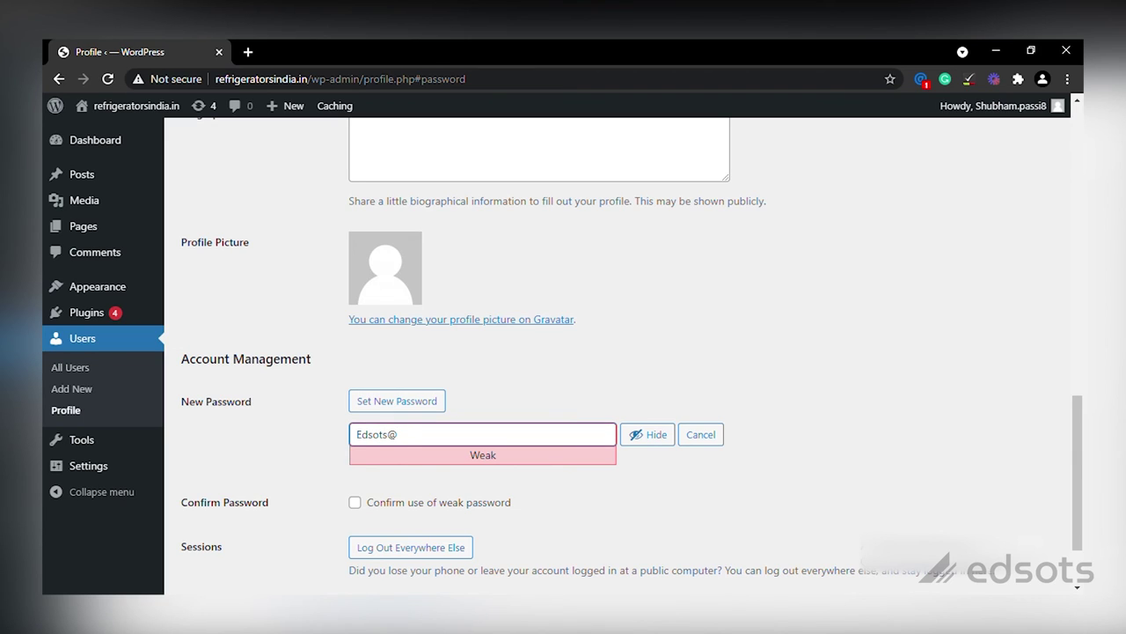
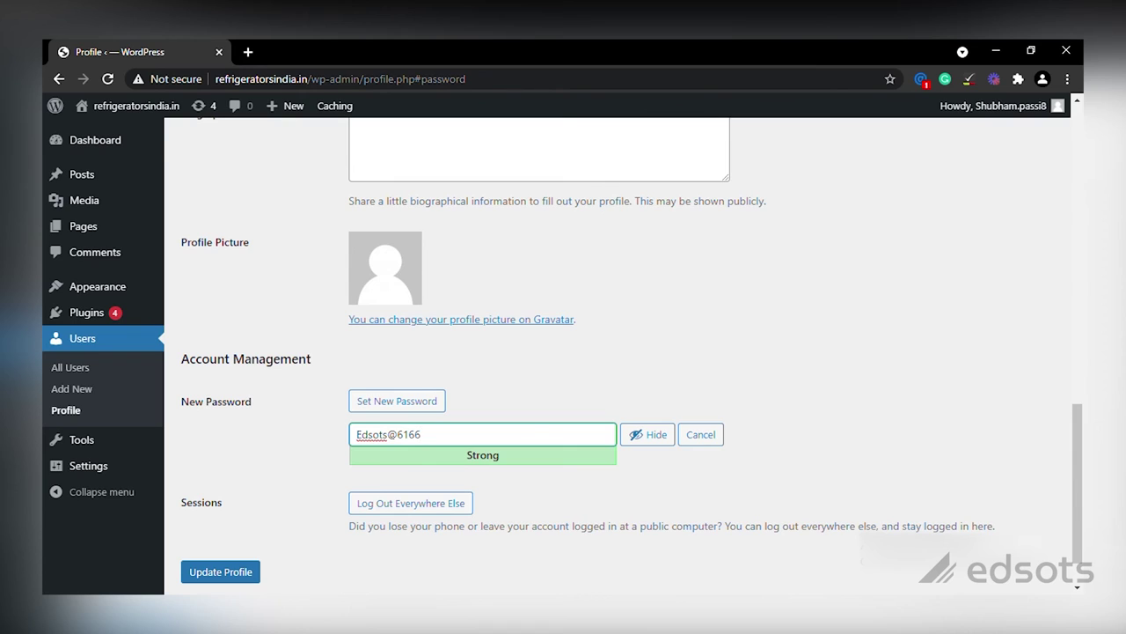
pyautogui.scroll(-1, 1080, 480)
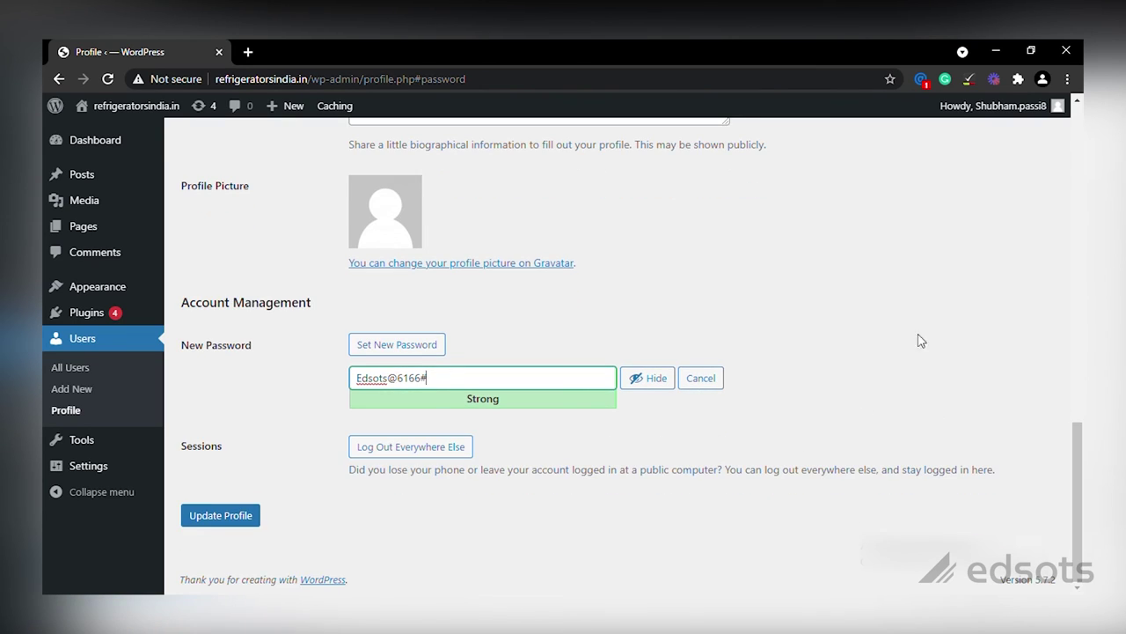
pyautogui.click(220, 516)
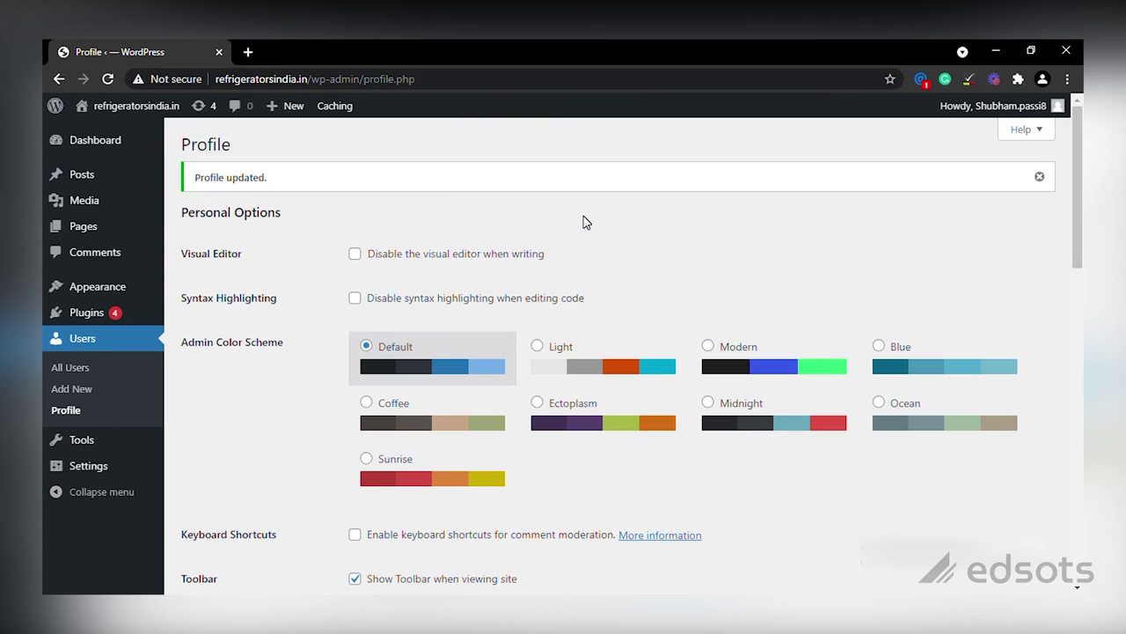
# Load refrigeratorsindia.in in a new Chrome tab
pyautogui.click(248, 53)
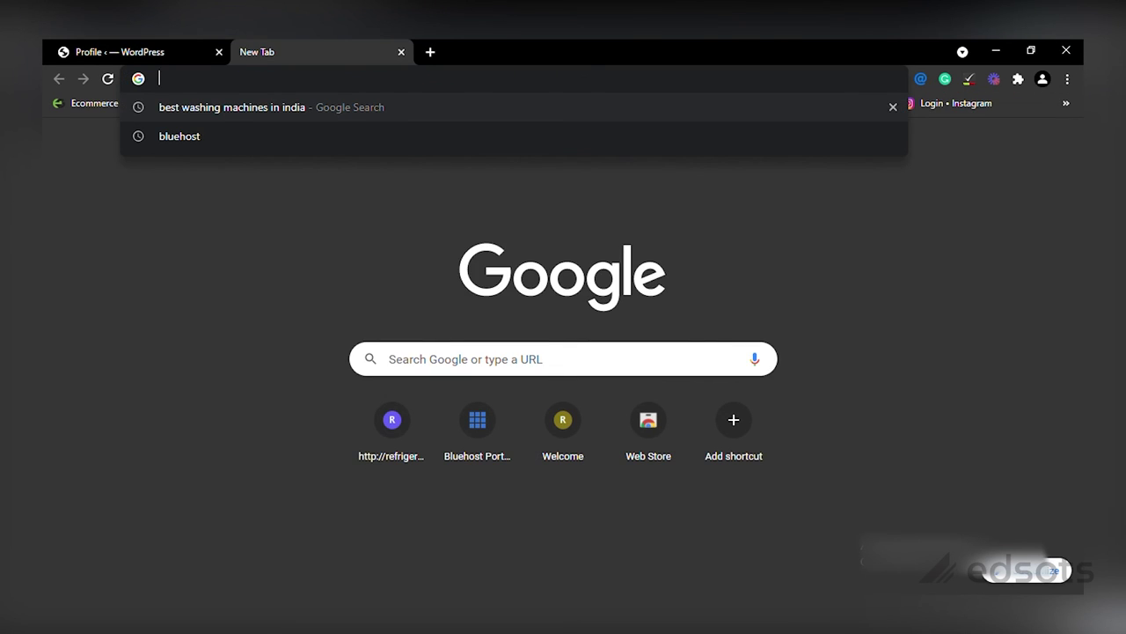
pyautogui.write('refr')
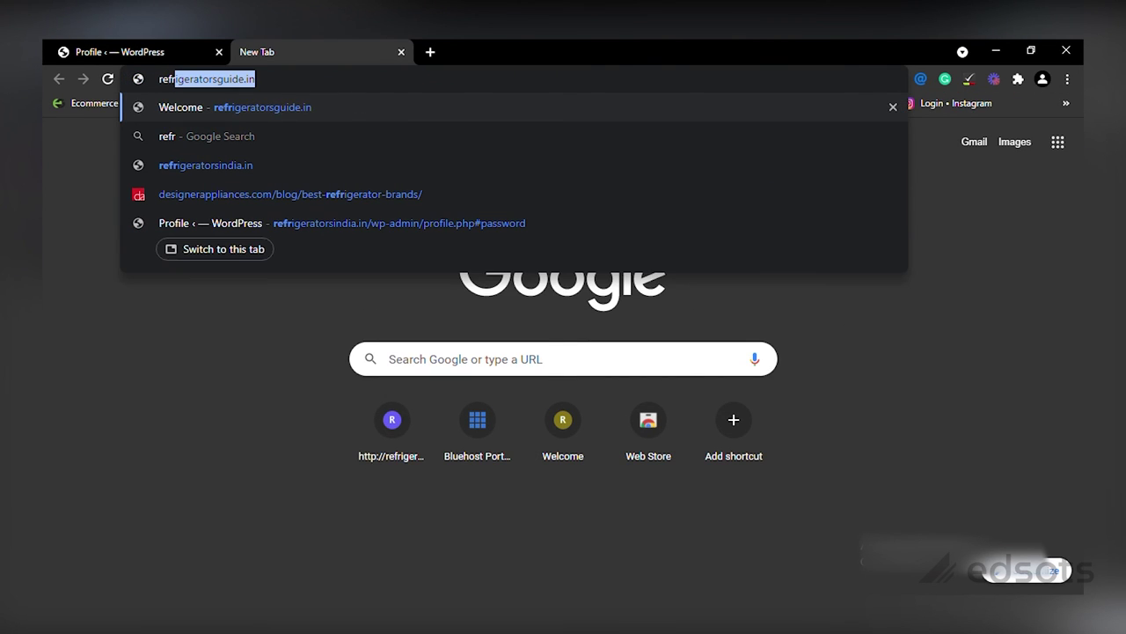
pyautogui.write('iger')
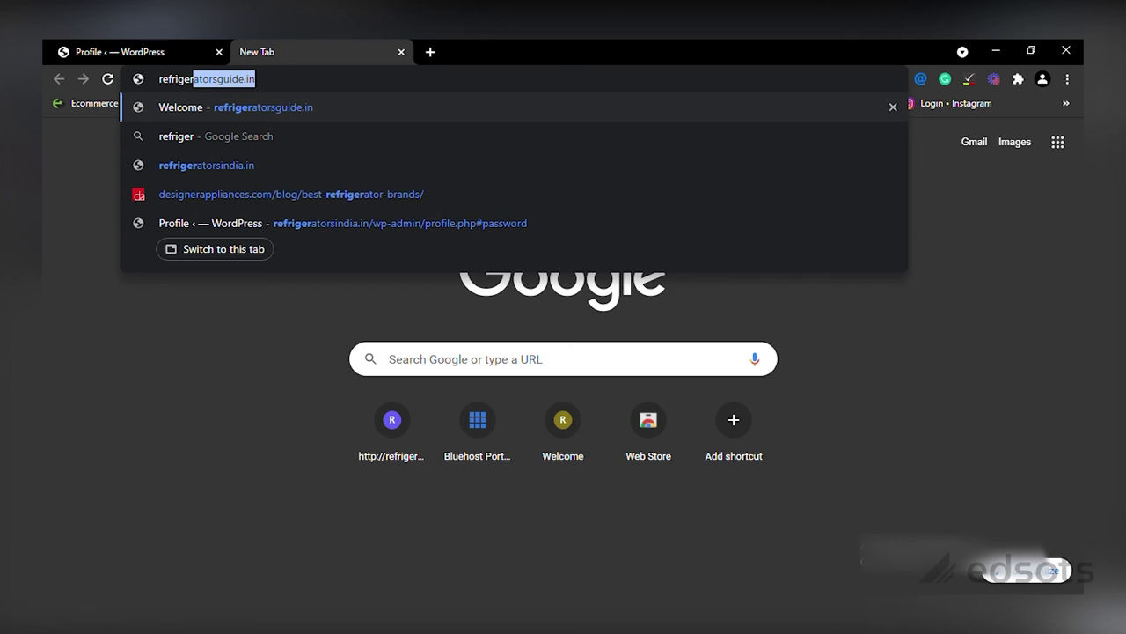
pyautogui.write('atorsg')
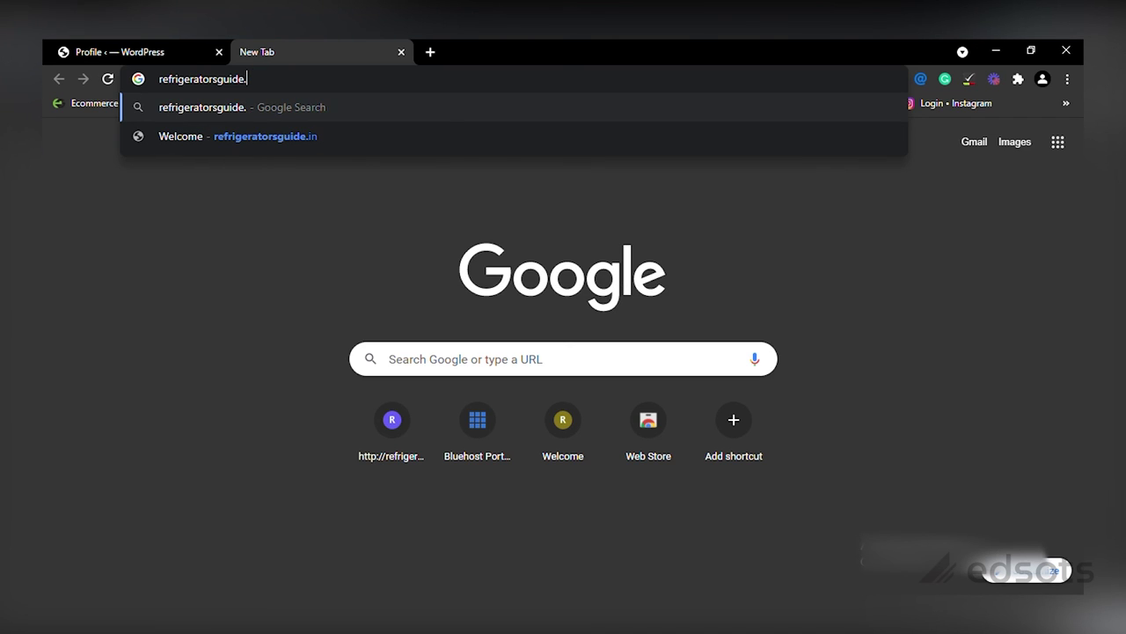
pyautogui.press('BackSpace')
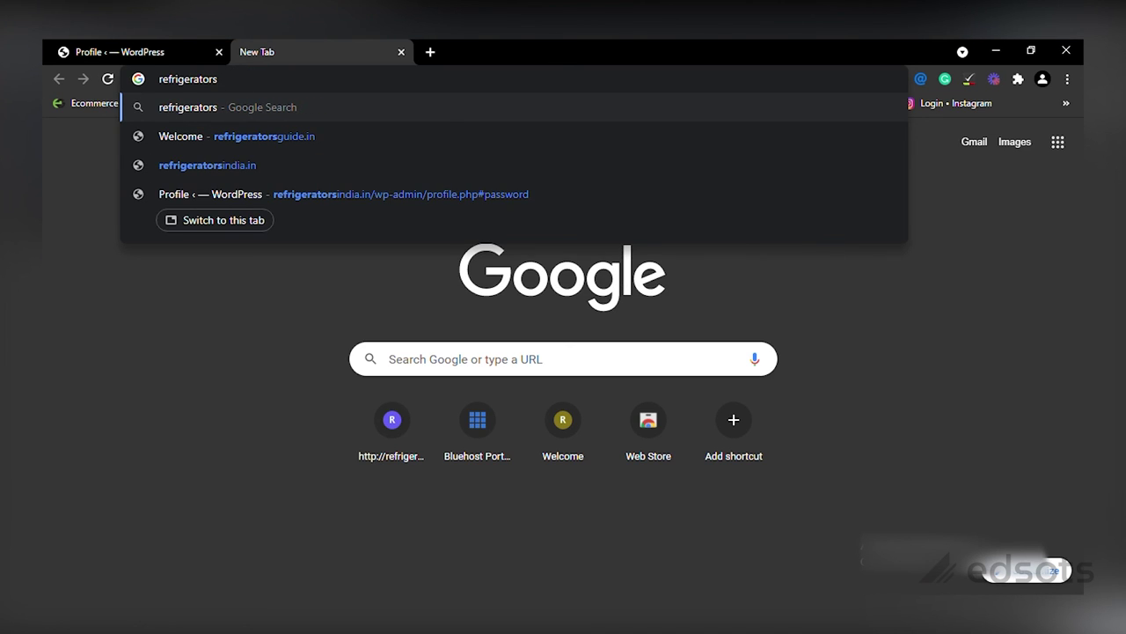
pyautogui.write('india.in')
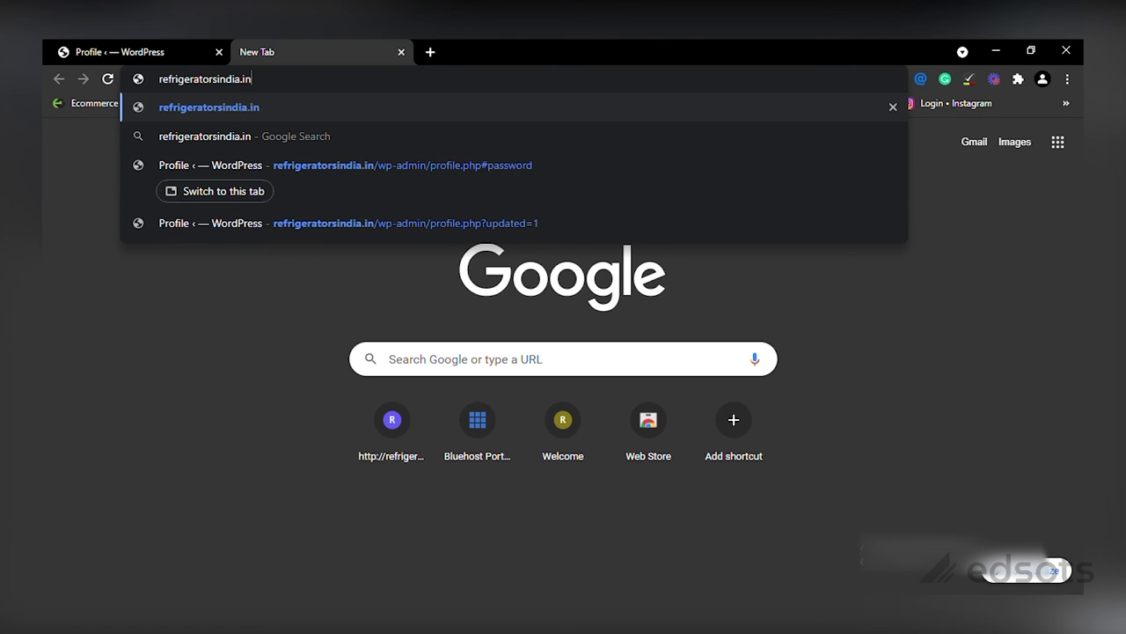
pyautogui.press('Return')
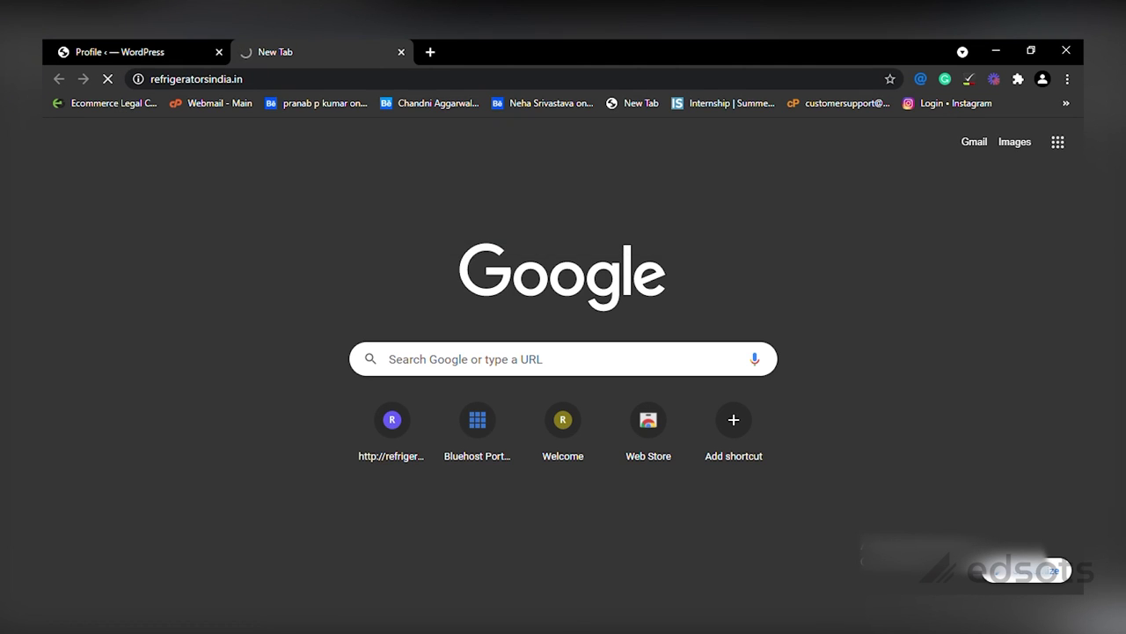